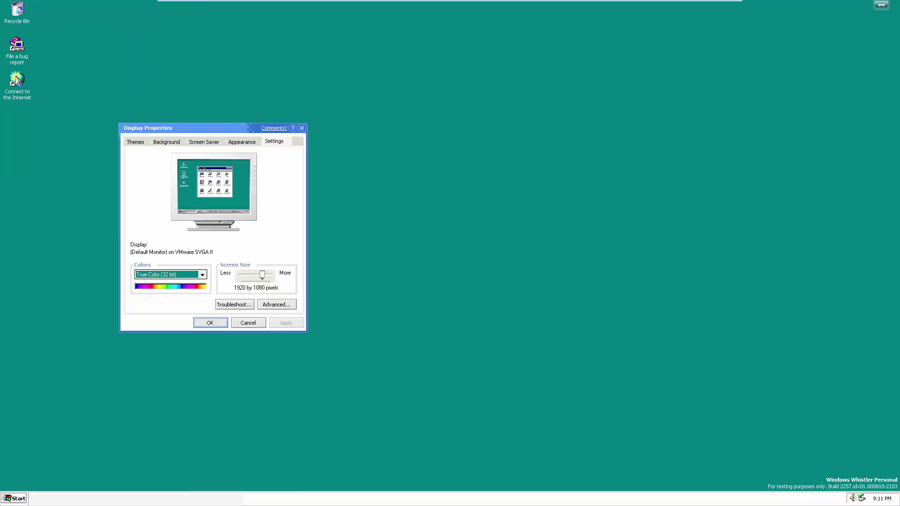
Step: Keep the True Color (32 bit) colour depth and close Display Properties
{"action": "key", "text": "alt+Down"}
{"action": "key", "text": "Escape"}
{"action": "key", "text": "Return"}
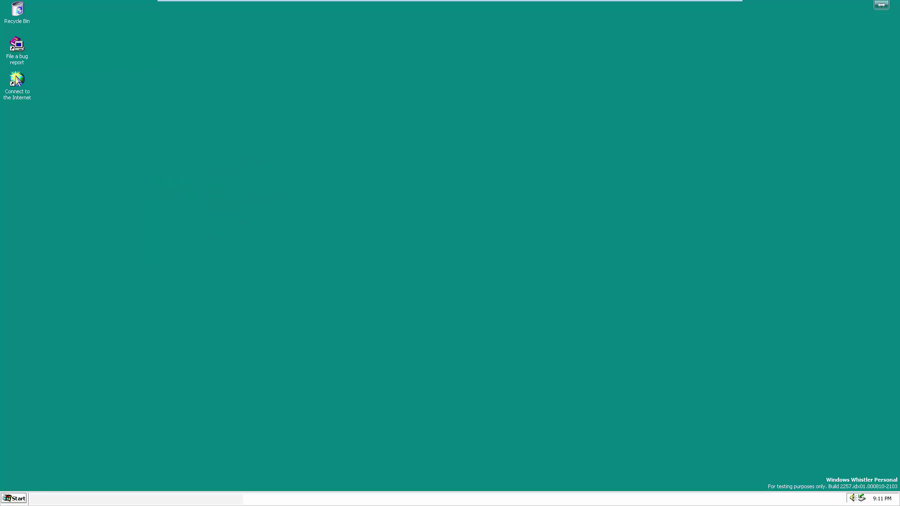
Step: Browse the Start menu's Accessories, Accessibility and Communications program groups
{"action": "key", "text": "super"}
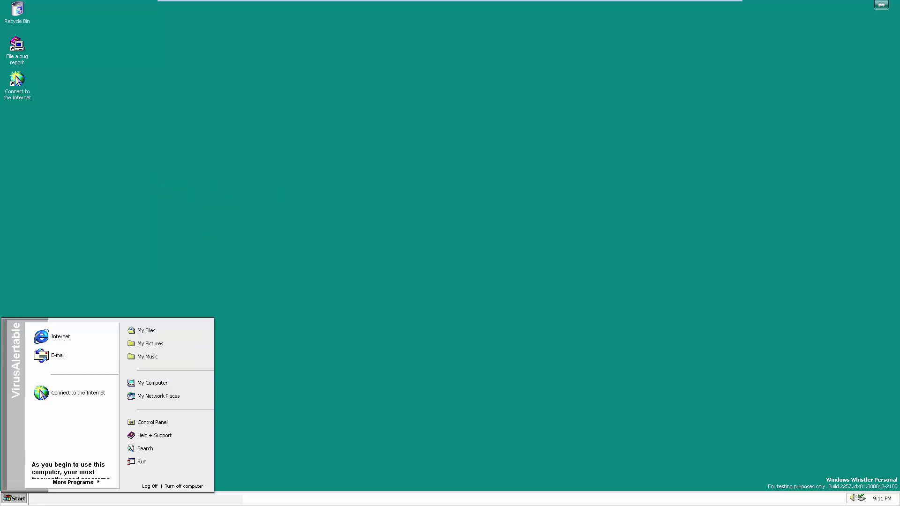
{"action": "key", "text": "Up"}
{"action": "key", "text": "Right"}
{"action": "key", "text": "Right"}
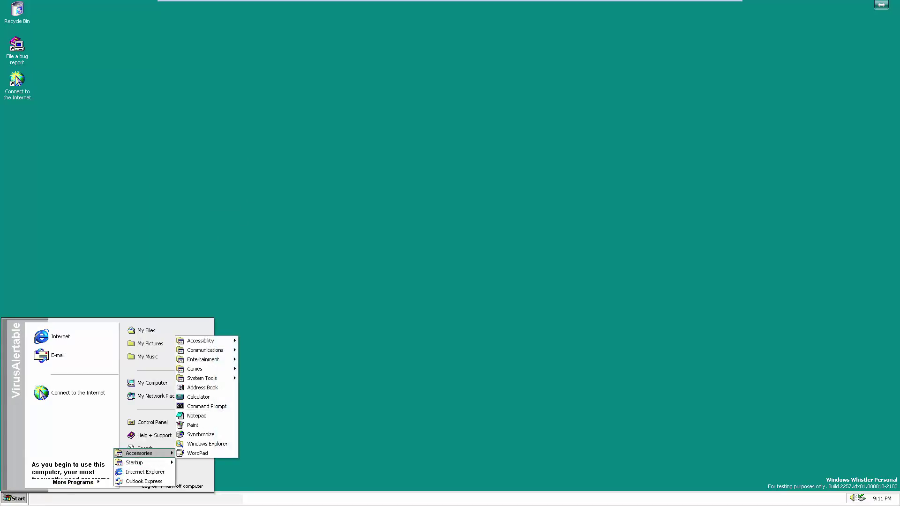
{"action": "key", "text": "Up"}
{"action": "key", "text": "Up"}
{"action": "key", "text": "Up"}
{"action": "key", "text": "Up"}
{"action": "key", "text": "Up"}
{"action": "key", "text": "Up"}
{"action": "key", "text": "Up"}
{"action": "key", "text": "Up"}
{"action": "key", "text": "Up"}
{"action": "key", "text": "Up"}
{"action": "key", "text": "Up"}
{"action": "key", "text": "Up"}
{"action": "key", "text": "Up"}
{"action": "key", "text": "Right"}
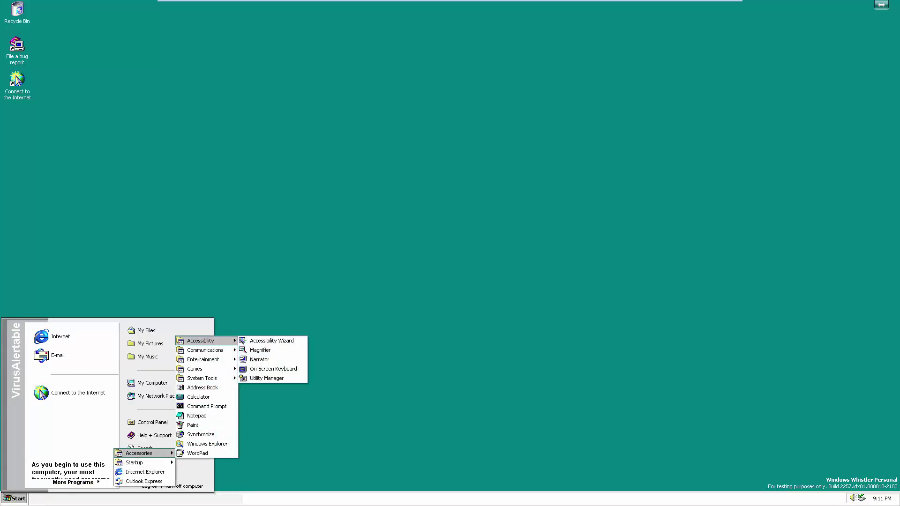
{"action": "key", "text": "Down"}
{"action": "key", "text": "Up"}
{"action": "key", "text": "Down"}
{"action": "key", "text": "Down"}
{"action": "key", "text": "Left"}
{"action": "key", "text": "Down"}
{"action": "key", "text": "Right"}
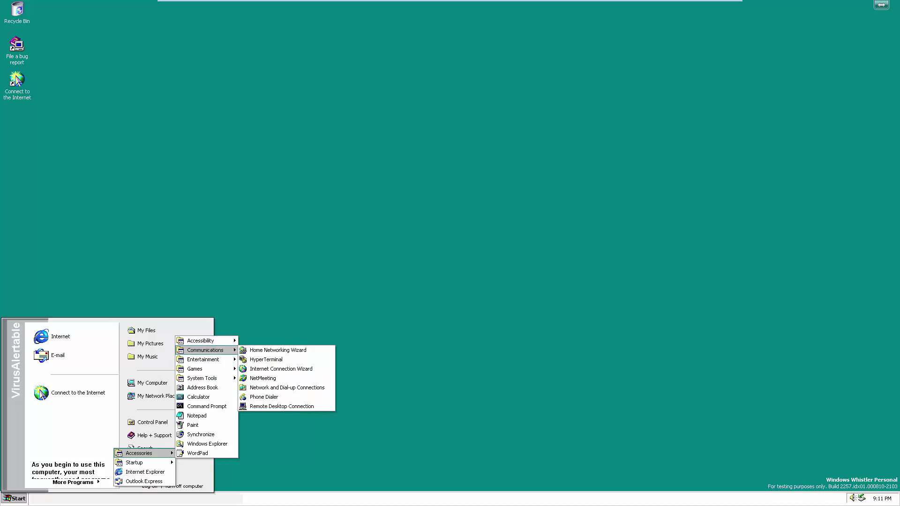
{"action": "key", "text": "Down"}
{"action": "key", "text": "Up"}
{"action": "key", "text": "Up"}
{"action": "key", "text": "Down"}
{"action": "key", "text": "Up"}
Step: Launch Windows Media Player from Accessories > Entertainment, then close it
{"action": "key", "text": "Up"}
{"action": "key", "text": "Up"}
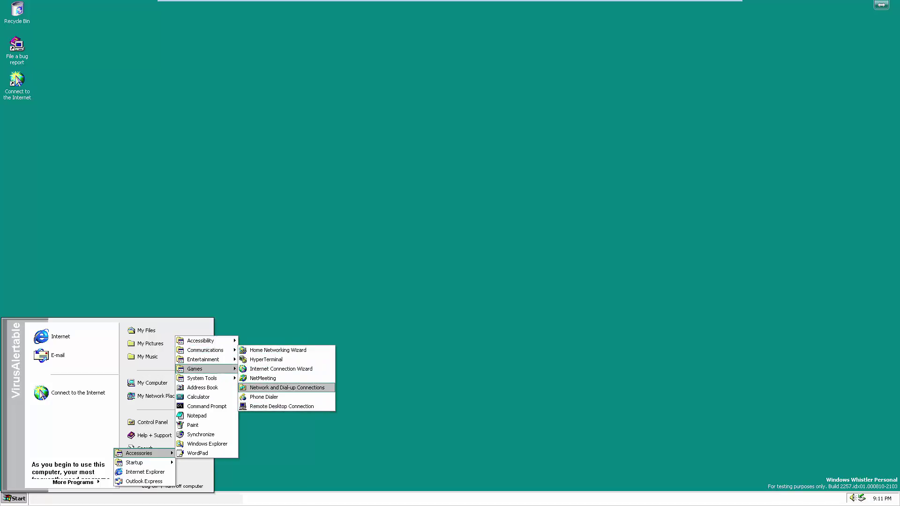
{"action": "key", "text": "Right"}
{"action": "key", "text": "Left"}
{"action": "key", "text": "Up"}
{"action": "key", "text": "Right"}
{"action": "key", "text": "Up"}
{"action": "key", "text": "Return"}
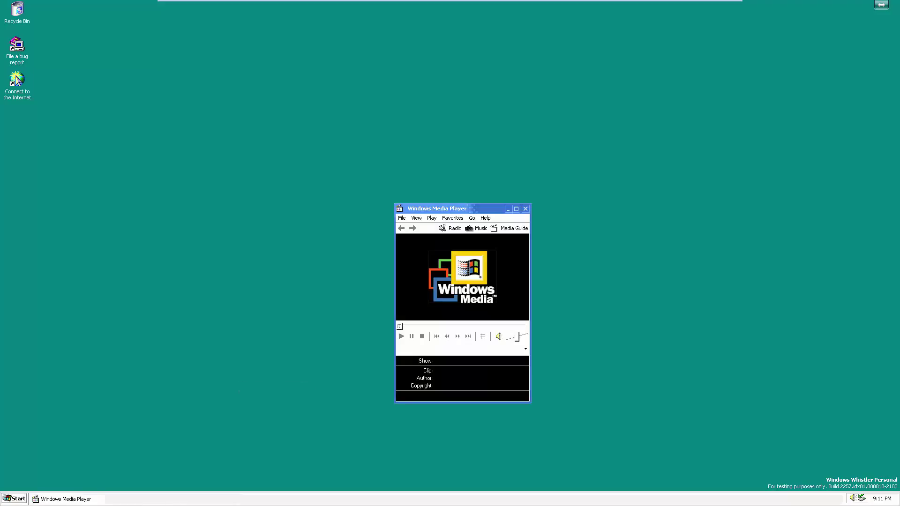
{"action": "key", "text": "alt+F4"}
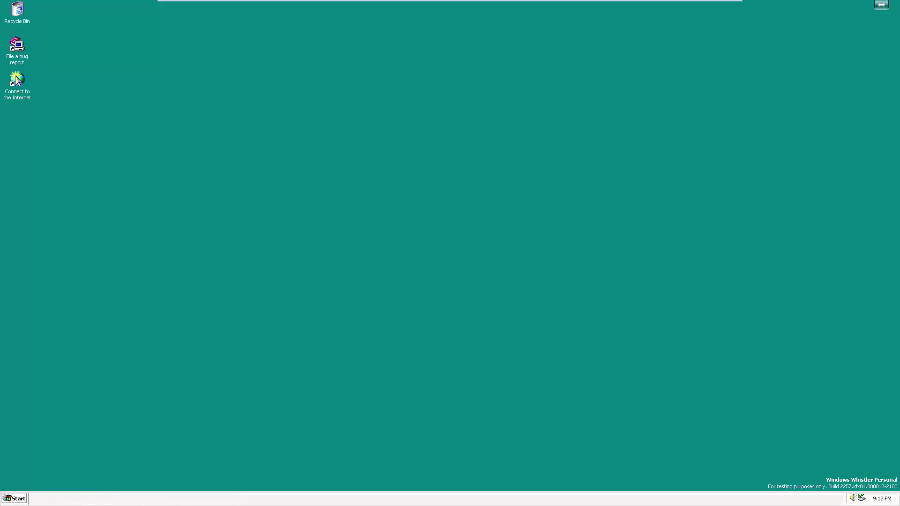
Step: Open Display Properties from the desktop and review the theme list without changing it
{"action": "right_click", "coordinate": [261, 359]}
{"action": "left_click", "coordinate": [286, 436]}
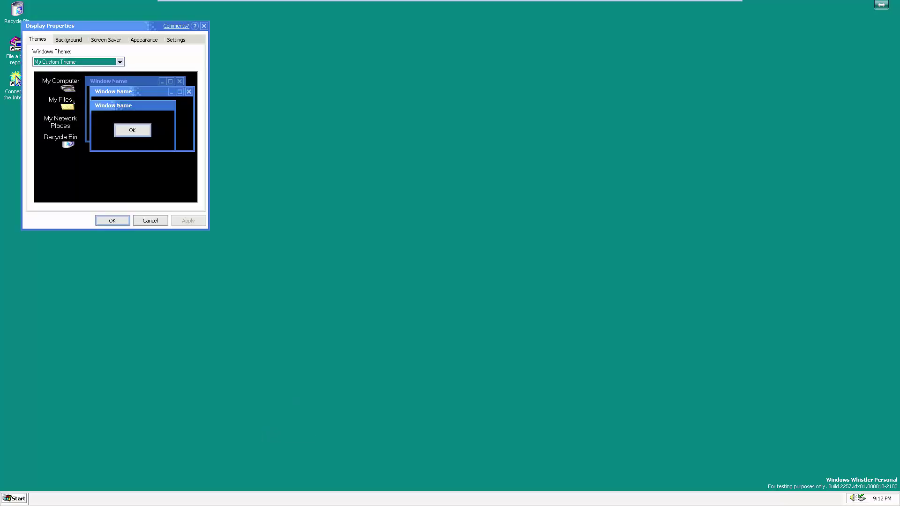
{"action": "key", "text": "alt+Down"}
{"action": "key", "text": "Escape"}
Step: Apply the Windows 2000 wallpaper with Stretch picture display
{"action": "key", "text": "ctrl+Tab"}
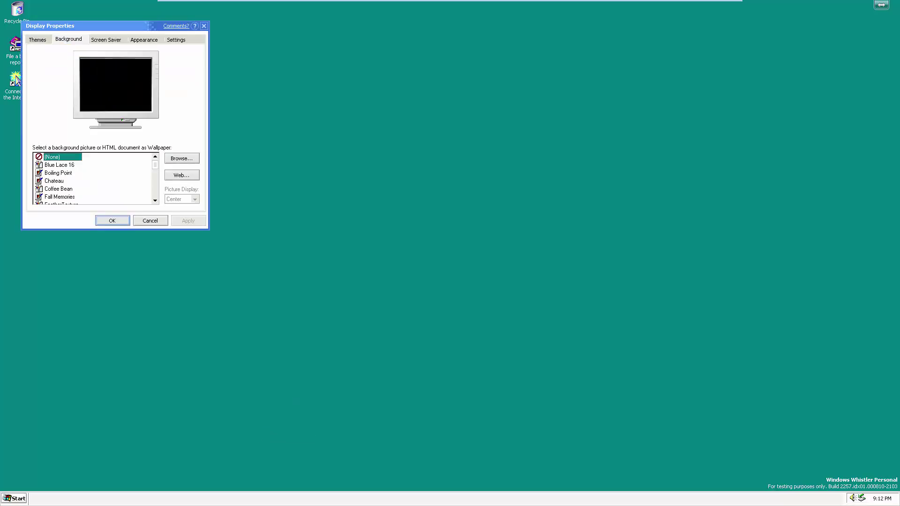
{"action": "scroll", "coordinate": [15, 79], "scroll_direction": "down", "scroll_amount": 5}
{"action": "key", "text": "End"}
{"action": "key", "text": "Up"}
{"action": "scroll", "coordinate": [15, 80], "scroll_direction": "up", "scroll_amount": 5}
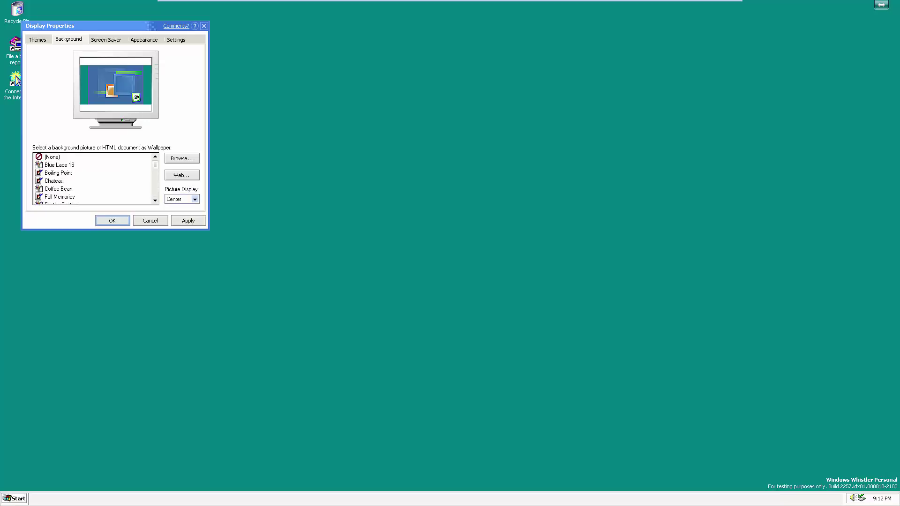
{"action": "key", "text": "Tab"}
{"action": "key", "text": "alt+Down"}
{"action": "key", "text": "Down"}
{"action": "key", "text": "Down"}
{"action": "key", "text": "Return"}
{"action": "key", "text": "alt+a"}
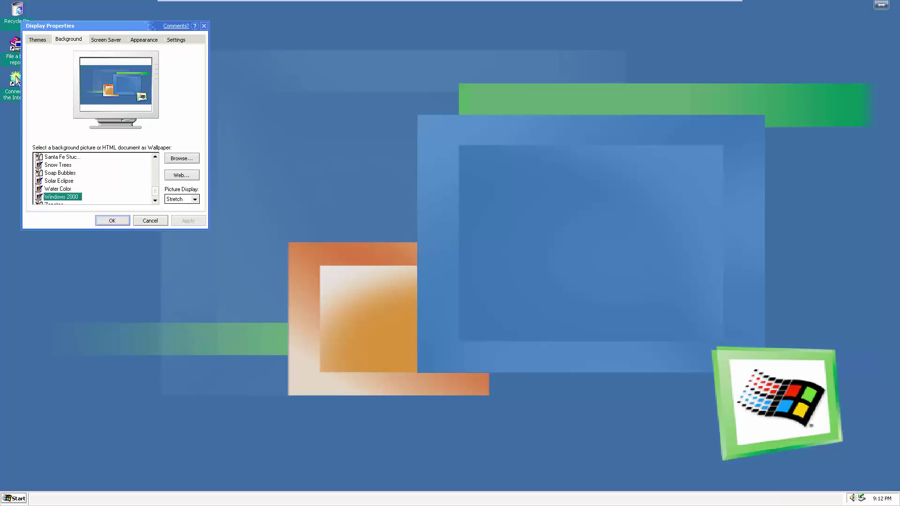
Step: Keep the Professional visual style under Appearance and close the dialog
{"action": "key", "text": "ctrl+Tab"}
{"action": "key", "text": "ctrl+Tab"}
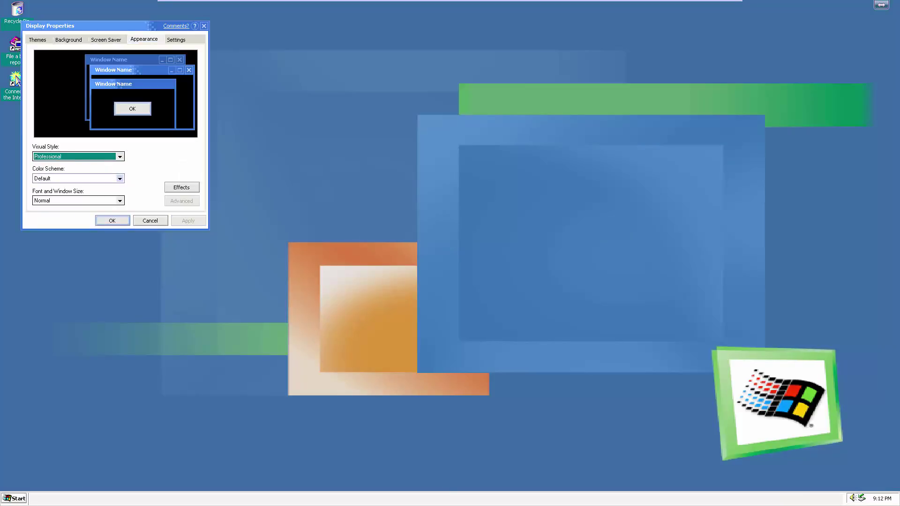
{"action": "key", "text": "alt+Down"}
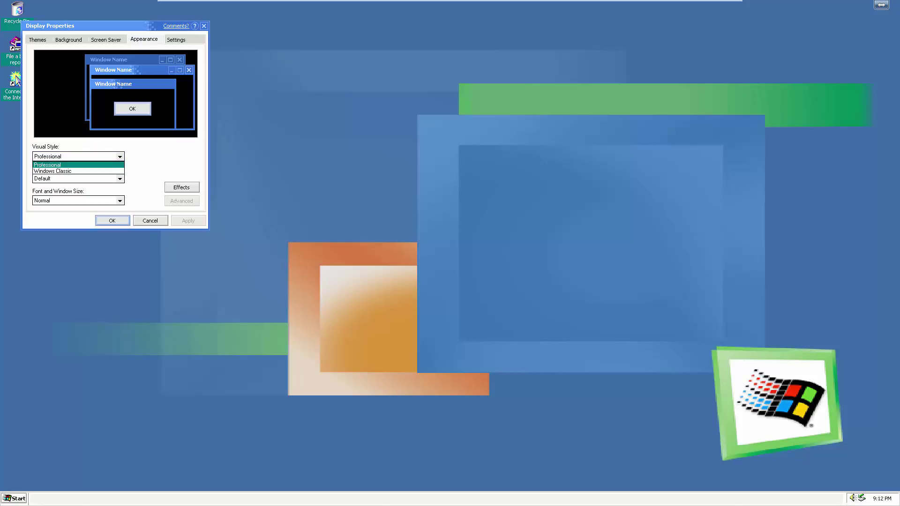
{"action": "key", "text": "Return"}
{"action": "key", "text": "Tab"}
{"action": "key", "text": "Tab"}
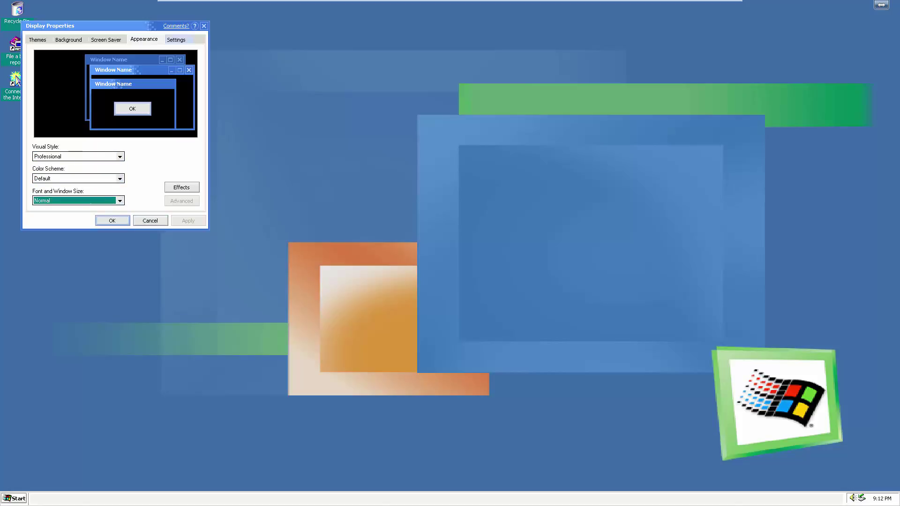
{"action": "key", "text": "ctrl+Tab"}
{"action": "key", "text": "Return"}
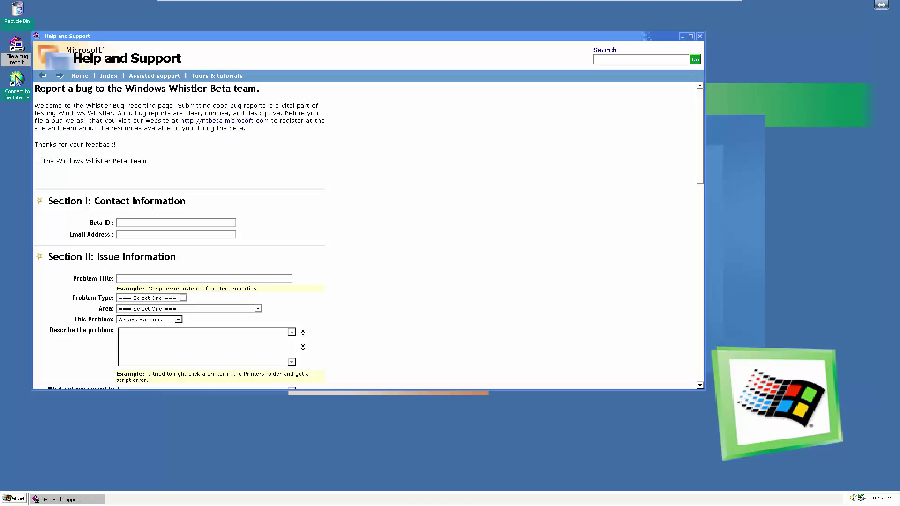
{"action": "left_click_drag", "start_coordinate": [76, 88], "coordinate": [233, 89]}
{"action": "left_click", "coordinate": [233, 89]}
{"action": "left_click_drag", "start_coordinate": [35, 88], "coordinate": [266, 90]}
{"action": "left_click", "coordinate": [265, 90]}
{"action": "left_click_drag", "start_coordinate": [109, 106], "coordinate": [60, 114]}
{"action": "left_click", "coordinate": [60, 113]}
{"action": "key", "text": "Page_Down"}
{"action": "key", "text": "Page_Down"}
{"action": "key", "text": "Page_Up"}
{"action": "key", "text": "Up"}
{"action": "key", "text": "Up"}
{"action": "key", "text": "Up"}
{"action": "key", "text": "alt+F4"}
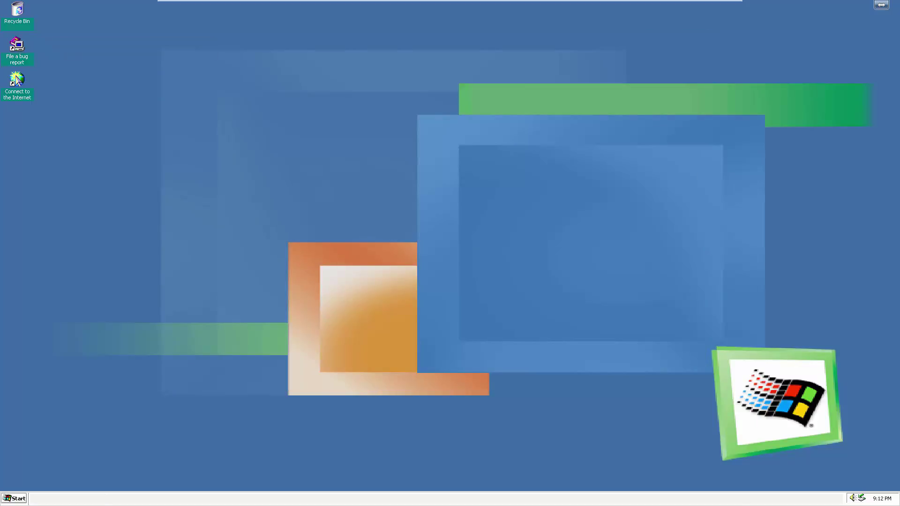
Step: Run Connect to the Internet with a LAN connection and no mail account
{"action": "key", "text": "super"}
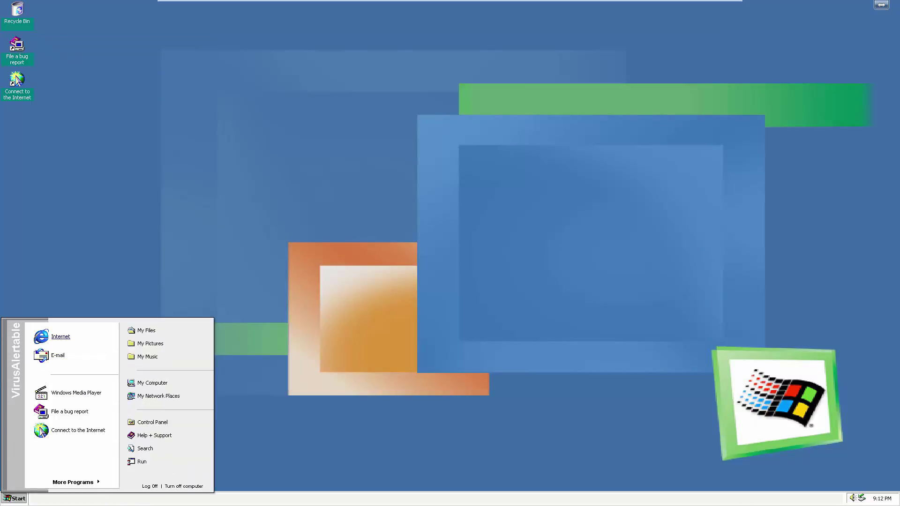
{"action": "key", "text": "Escape"}
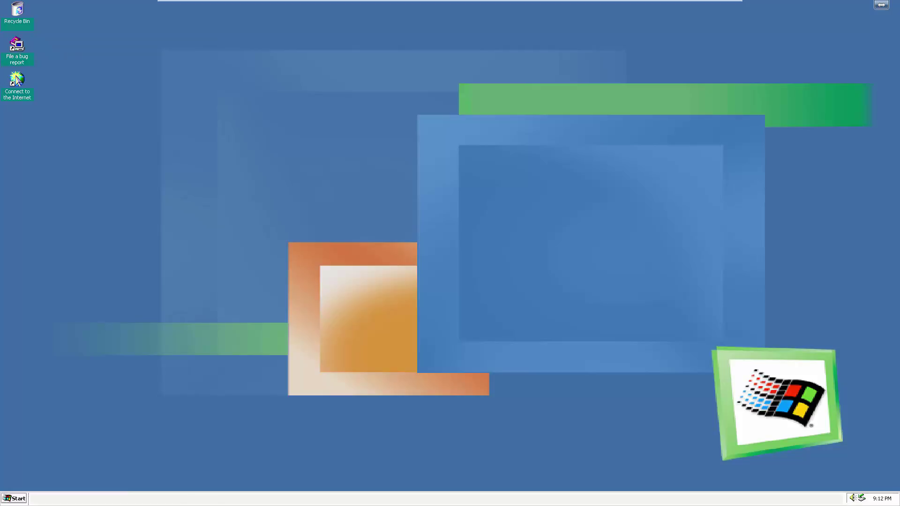
{"action": "double_click", "coordinate": [16, 79]}
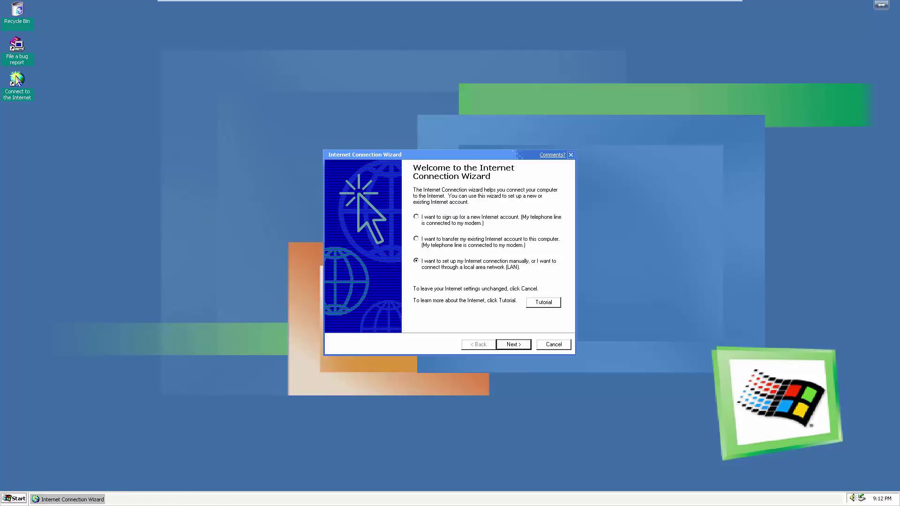
{"action": "key", "text": "Return"}
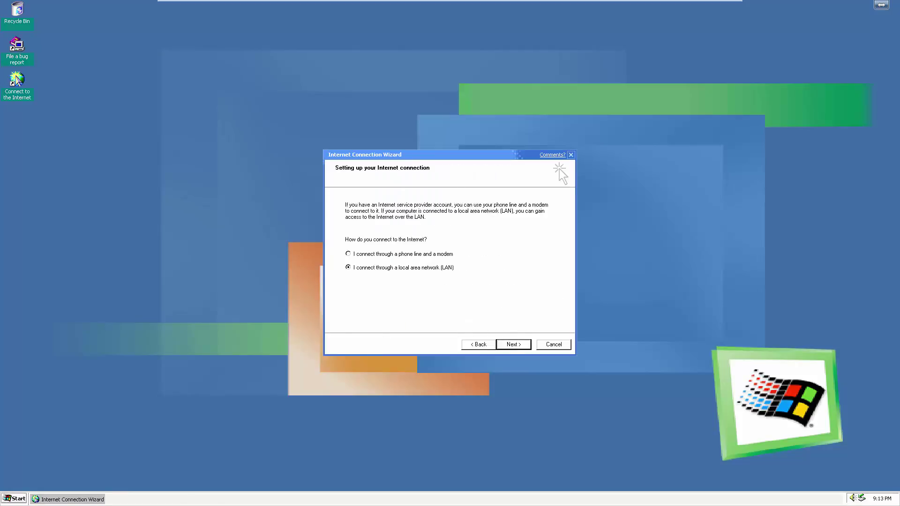
{"action": "key", "text": "Return"}
{"action": "key", "text": "Return"}
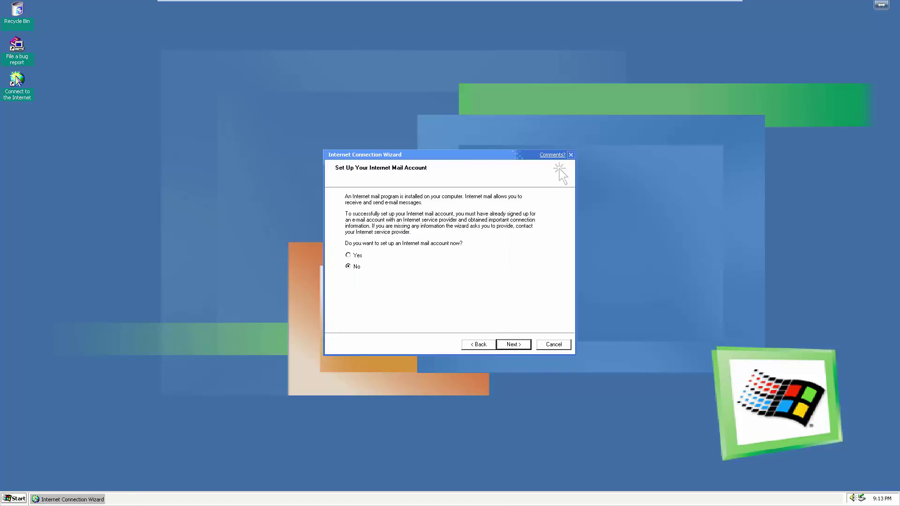
{"action": "key", "text": "Return"}
{"action": "key", "text": "Return"}
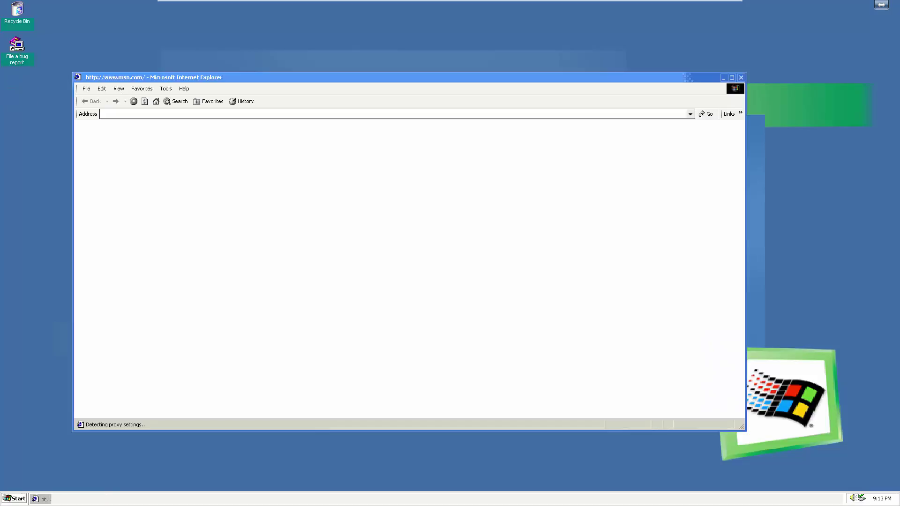
Step: Browse Internet Explorer's Help and Tools menus without choosing anything
{"action": "key", "text": "alt+h"}
{"action": "key", "text": "Left"}
{"action": "key", "text": "Down"}
{"action": "key", "text": "Down"}
{"action": "key", "text": "Down"}
{"action": "key", "text": "Down"}
{"action": "key", "text": "Down"}
{"action": "key", "text": "Down"}
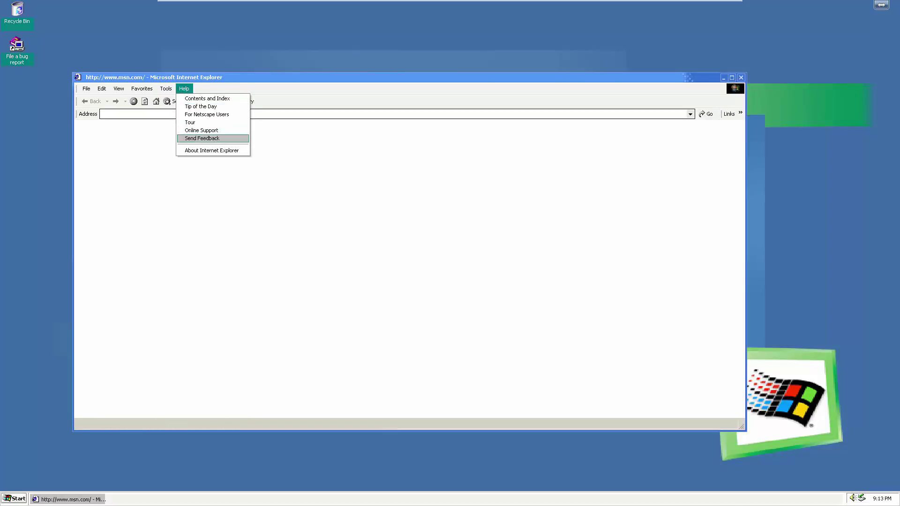
{"action": "key", "text": "Return"}
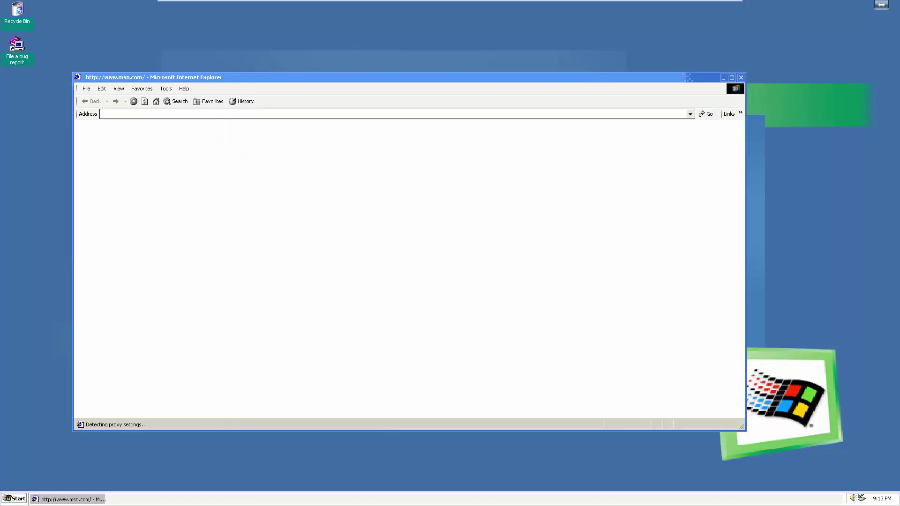
Step: Enter google.com in the Address bar, then look over the Tools menu again
{"action": "type", "text": "google.com"}
{"action": "key", "text": "Return"}
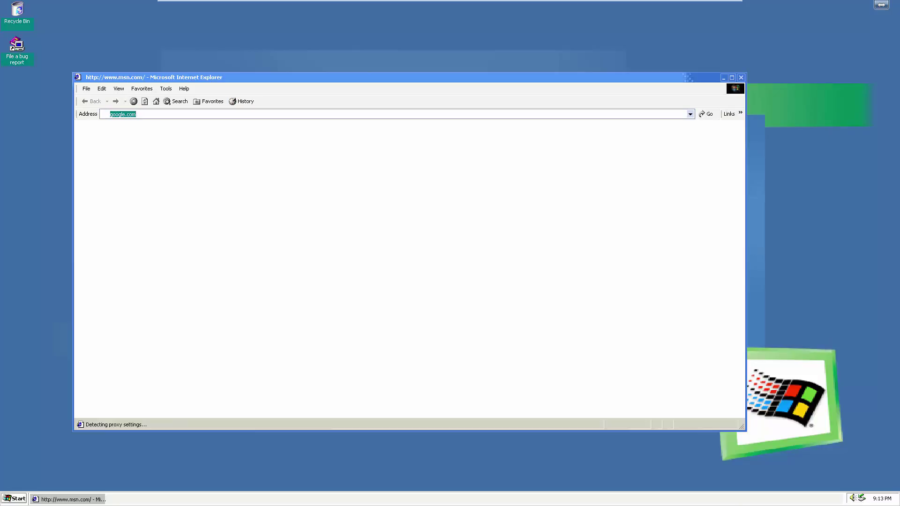
{"action": "left_click", "coordinate": [166, 89]}
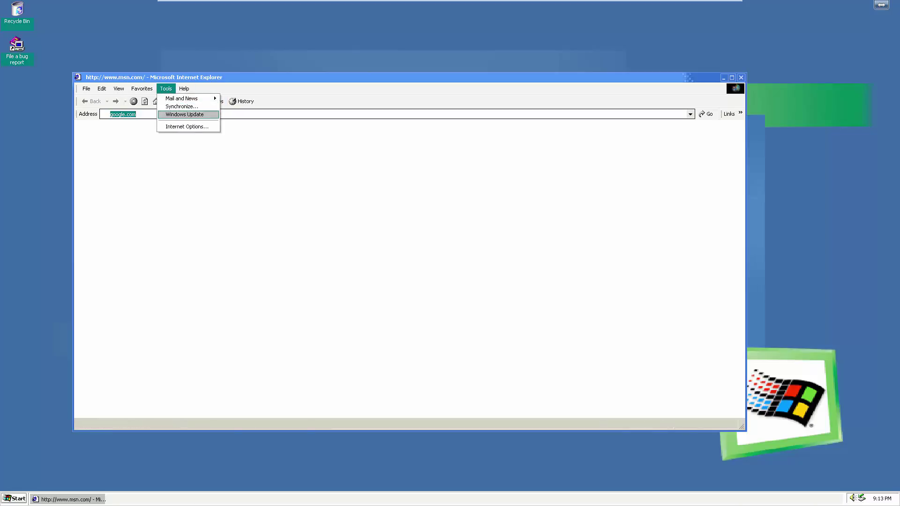
{"action": "left_click", "coordinate": [211, 149]}
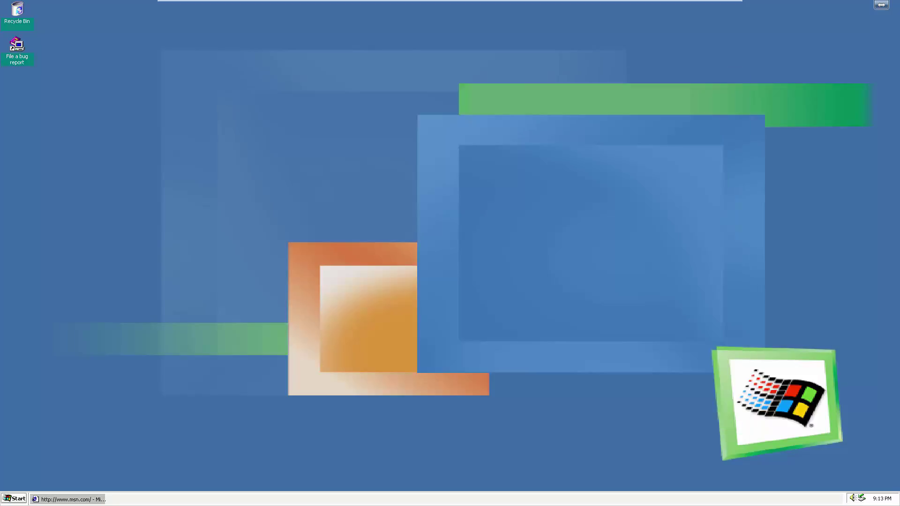
Step: View My Computer's System Properties (version 5.01.2257), then reopen Start at My Computer
{"action": "key", "text": "super"}
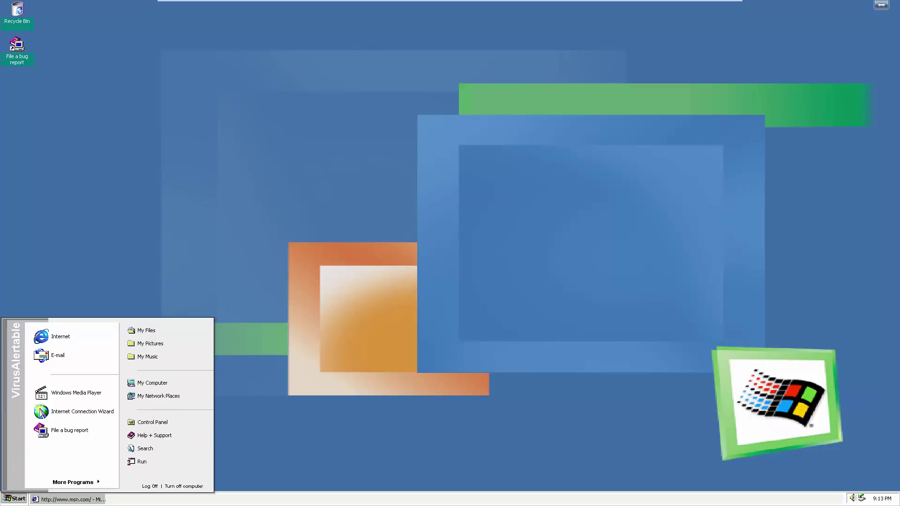
{"action": "key", "text": "Menu"}
{"action": "key", "text": "Up"}
{"action": "key", "text": "Return"}
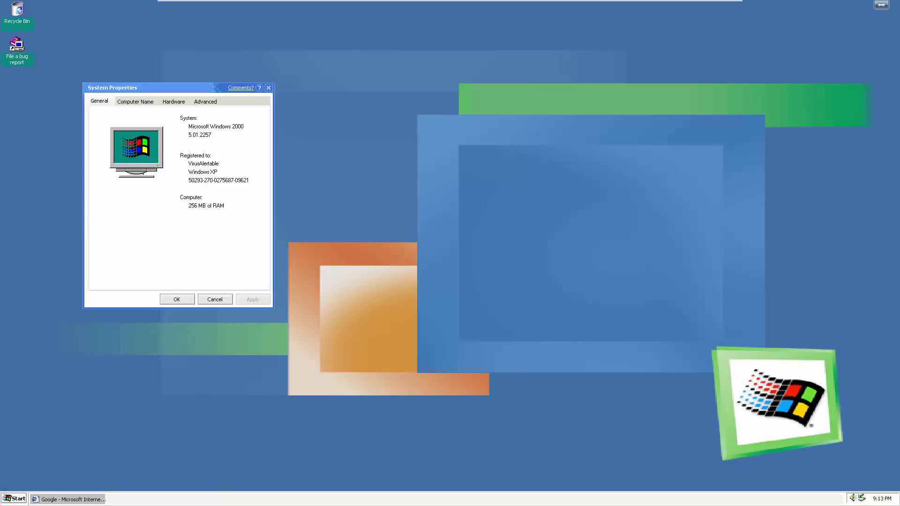
{"action": "key", "text": "Escape"}
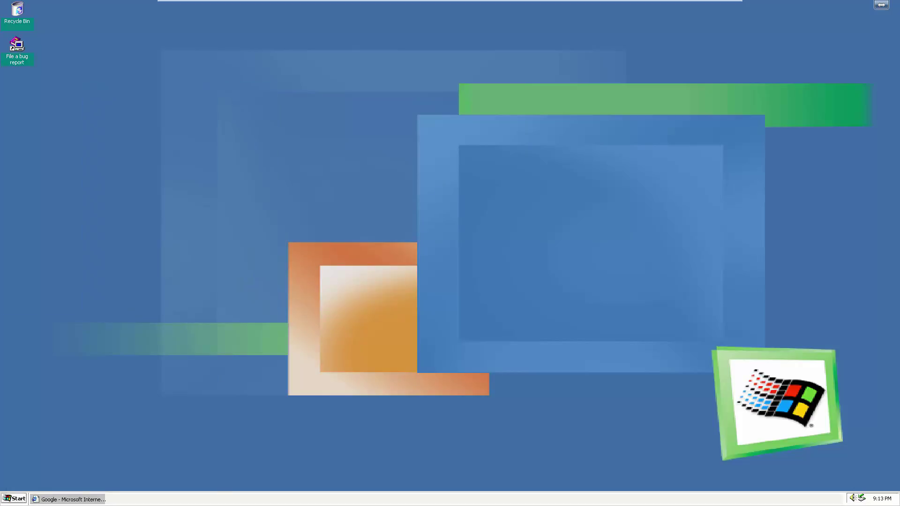
{"action": "key", "text": "super"}
{"action": "key", "text": "Up"}
{"action": "key", "text": "Up"}
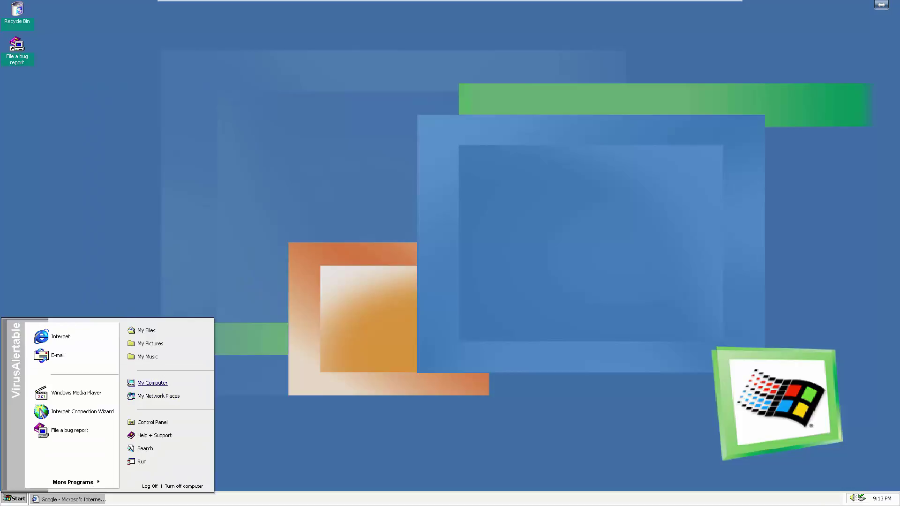
Step: Browse from My Computer through Local Disk (C:) and WINDOWS into system32
{"action": "key", "text": "Return"}
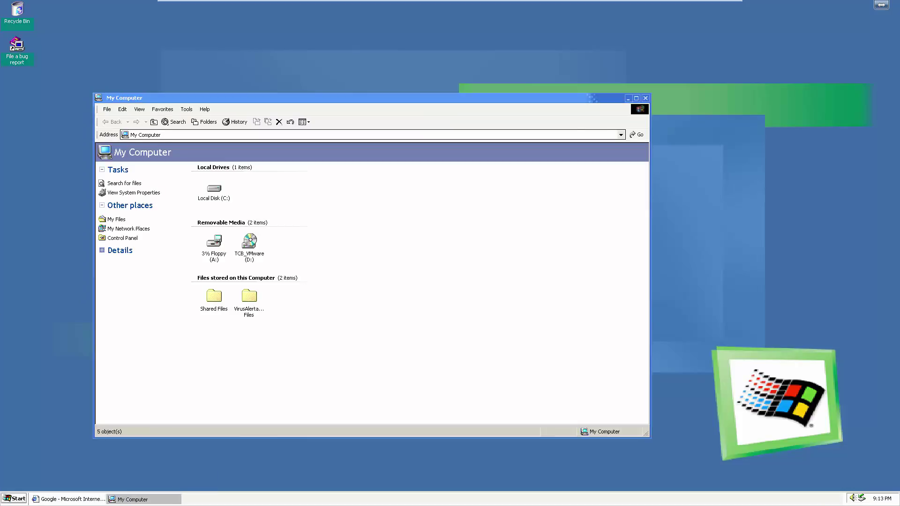
{"action": "key", "text": "Down"}
{"action": "key", "text": "Return"}
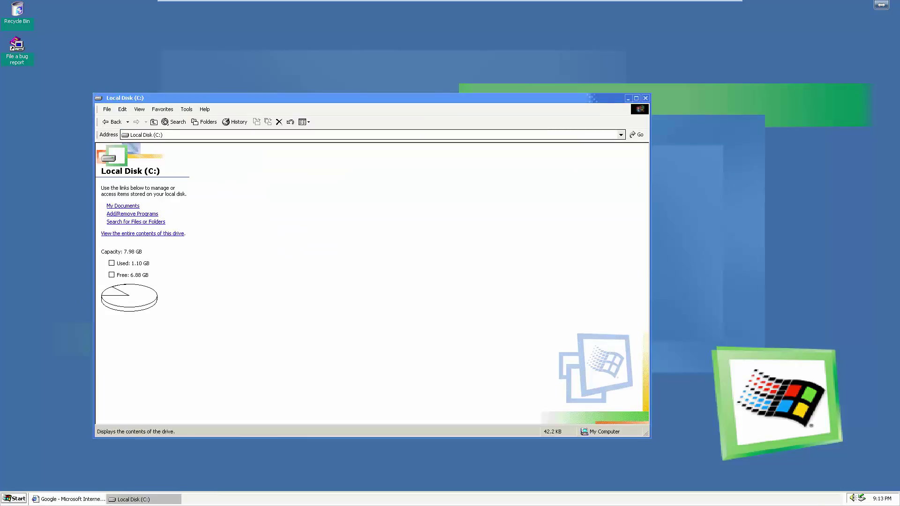
{"action": "key", "text": "End"}
{"action": "key", "text": "Return"}
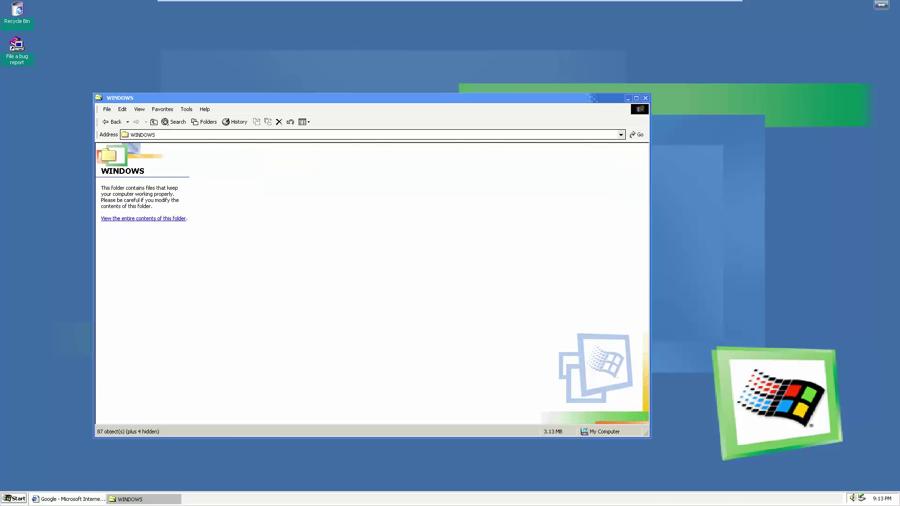
{"action": "key", "text": "Tab"}
{"action": "key", "text": "Return"}
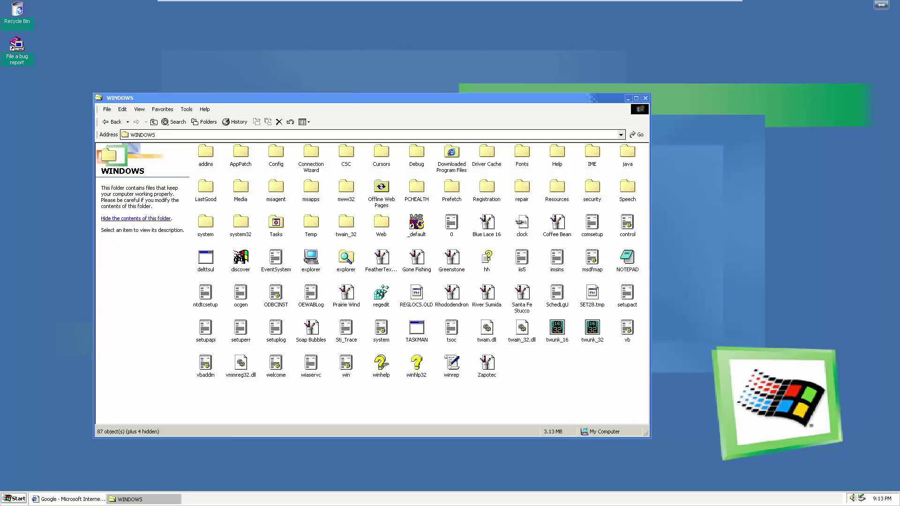
{"action": "left_click", "coordinate": [240, 225]}
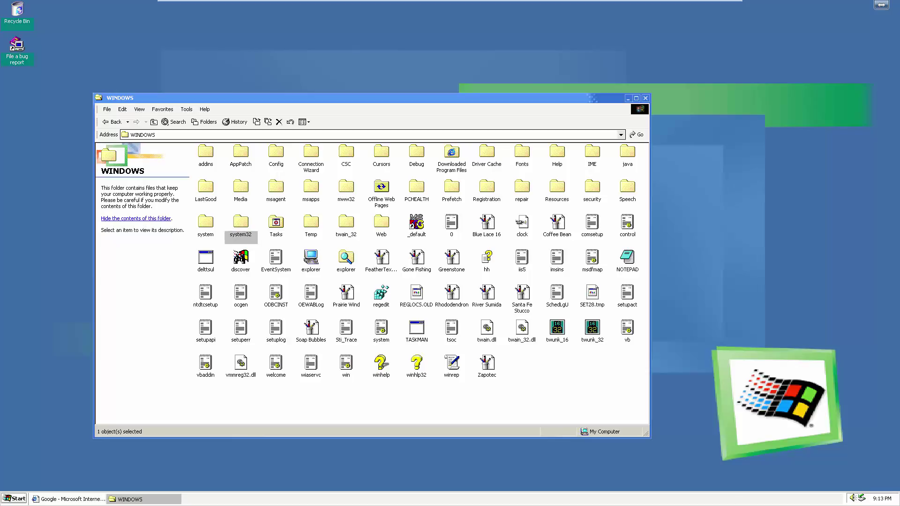
{"action": "key", "text": "Return"}
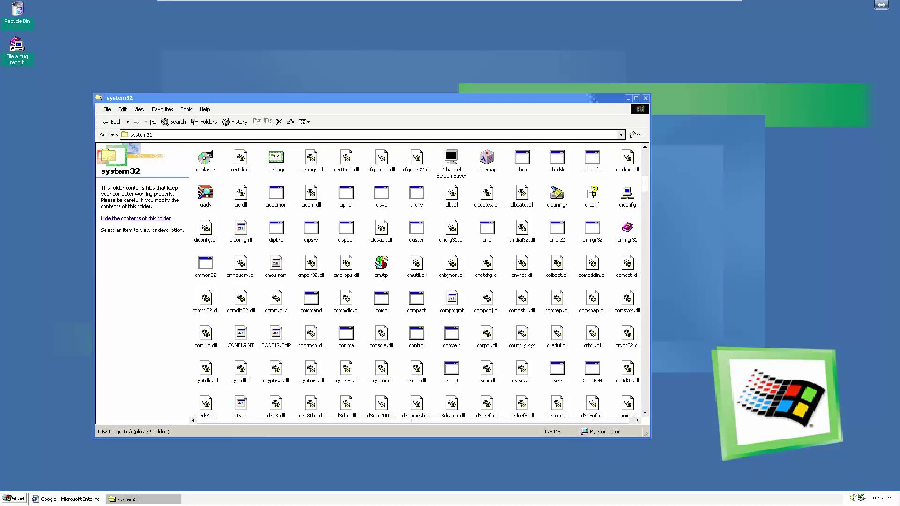
Step: Run winver to see the version info, close it, and launch winmine
{"action": "scroll", "coordinate": [452, 149], "scroll_direction": "down", "scroll_amount": 20}
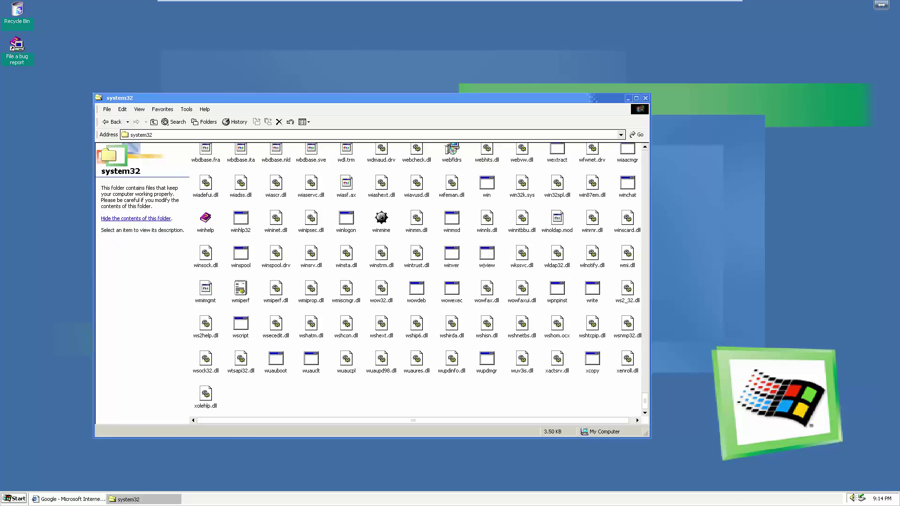
{"action": "key", "text": "Return"}
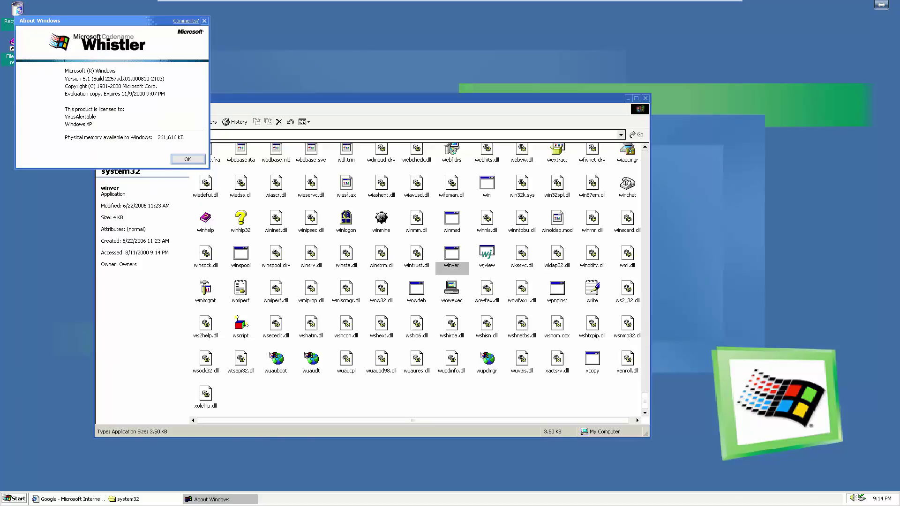
{"action": "key", "text": "Return"}
{"action": "left_click", "coordinate": [381, 220]}
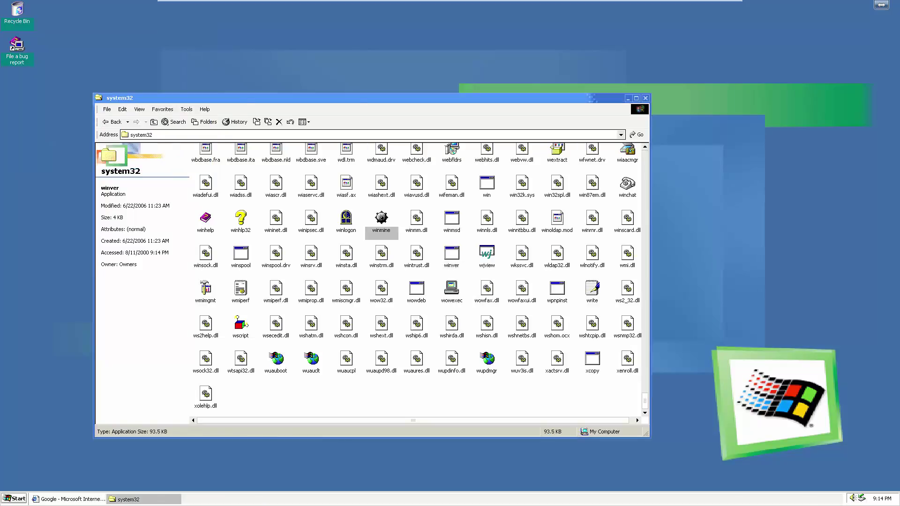
{"action": "key", "text": "Return"}
Step: Play Minesweeper until hitting a mine, then close it and the system32 window
{"action": "left_click", "coordinate": [79, 93]}
{"action": "left_click", "coordinate": [49, 93]}
{"action": "left_click", "coordinate": [86, 138]}
{"action": "left_click", "coordinate": [141, 134]}
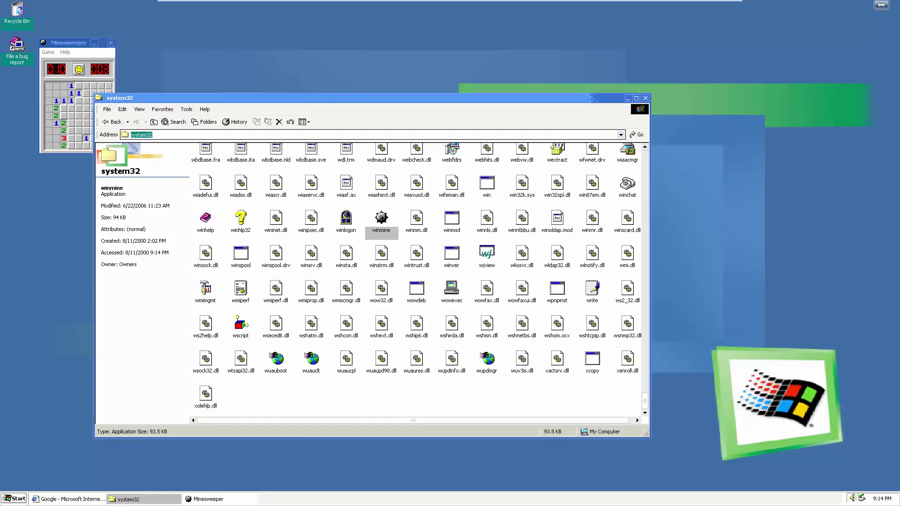
{"action": "left_click", "coordinate": [89, 116]}
{"action": "left_click", "coordinate": [94, 116]}
{"action": "left_click", "coordinate": [111, 42]}
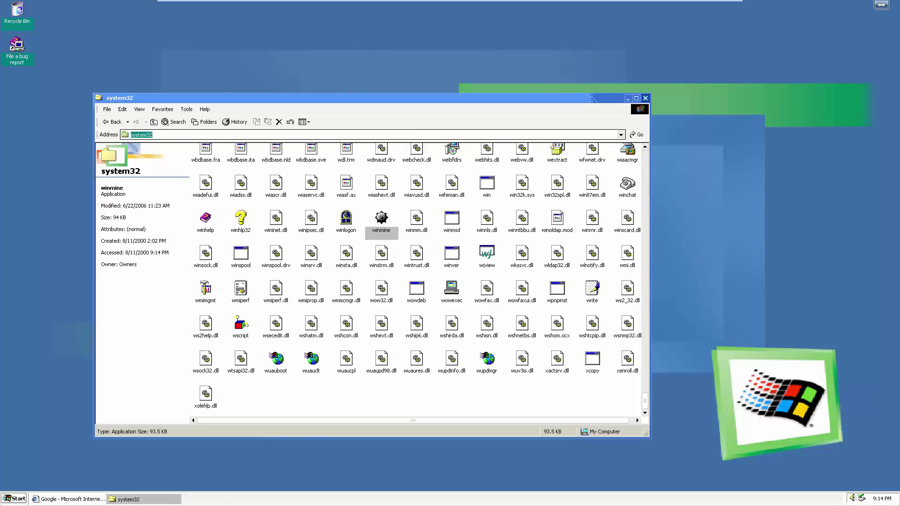
{"action": "key", "text": "alt+F4"}
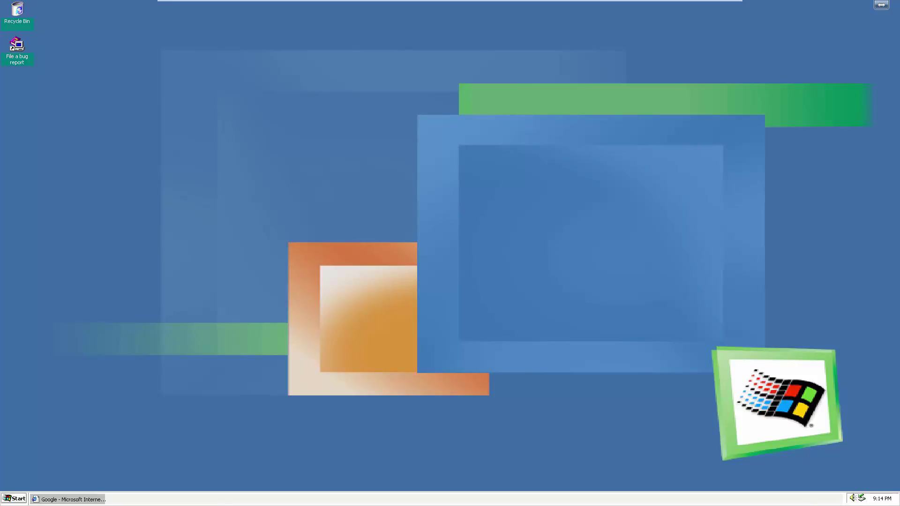
Step: Restore the Google page and view About Internet Explorer (version 5.60.2257.0000)
{"action": "key", "text": "super"}
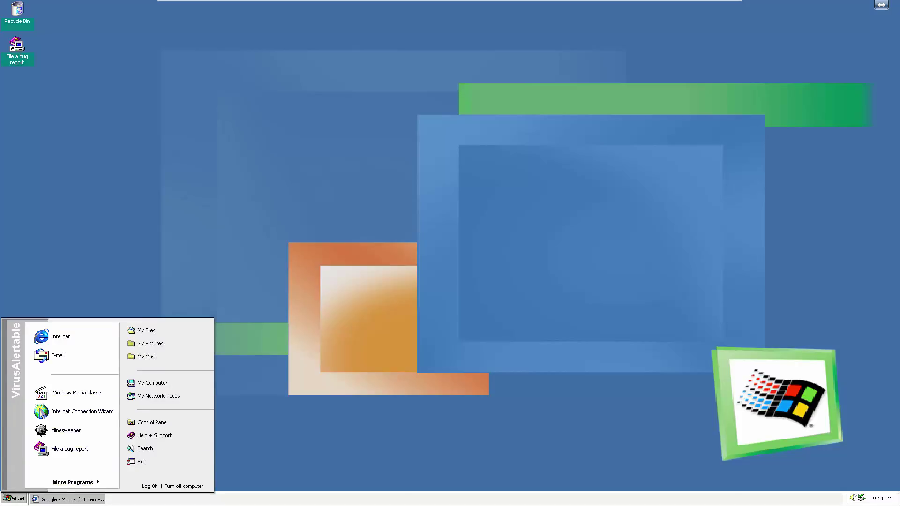
{"action": "left_click", "coordinate": [67, 499]}
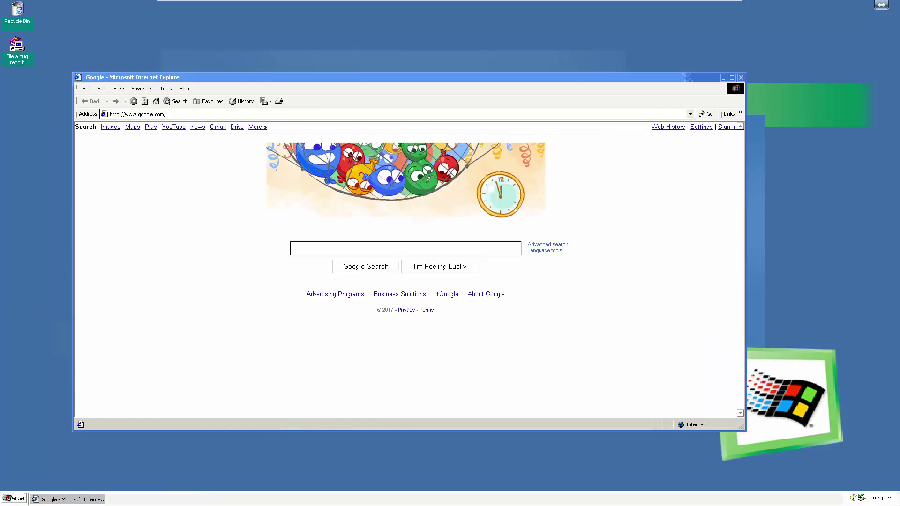
{"action": "key", "text": "alt+h"}
{"action": "key", "text": "Up"}
{"action": "key", "text": "Return"}
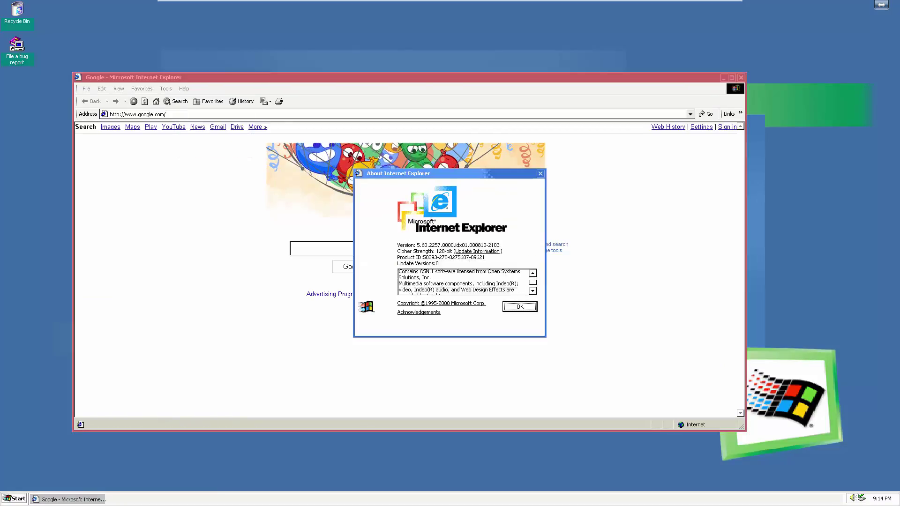
{"action": "key", "text": "Return"}
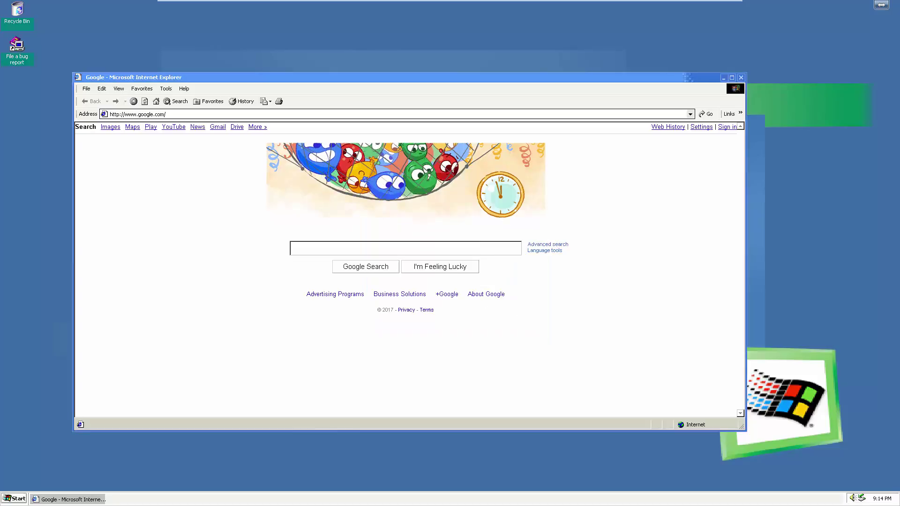
Step: Close Internet Explorer, decline replacing the Windows 2000 file, and delete its desktop icon
{"action": "key", "text": "alt+F4"}
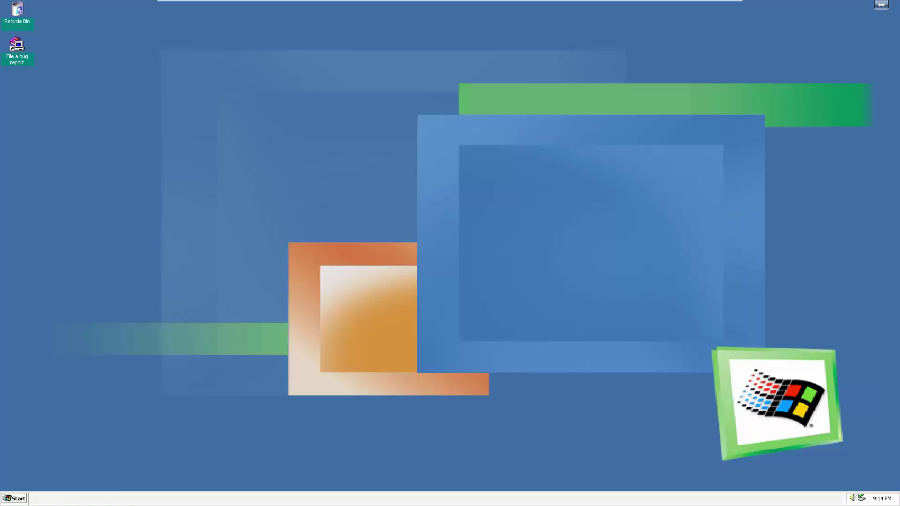
{"action": "key", "text": "super"}
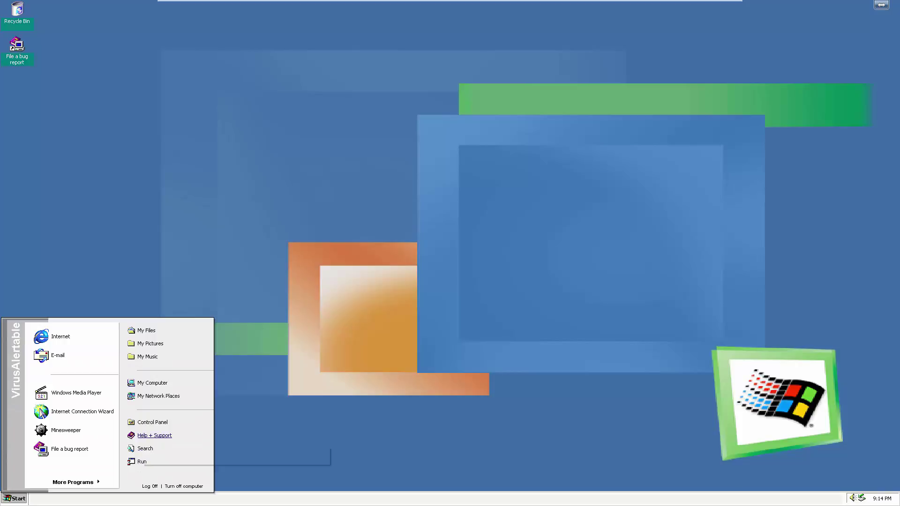
{"action": "key", "text": "Escape"}
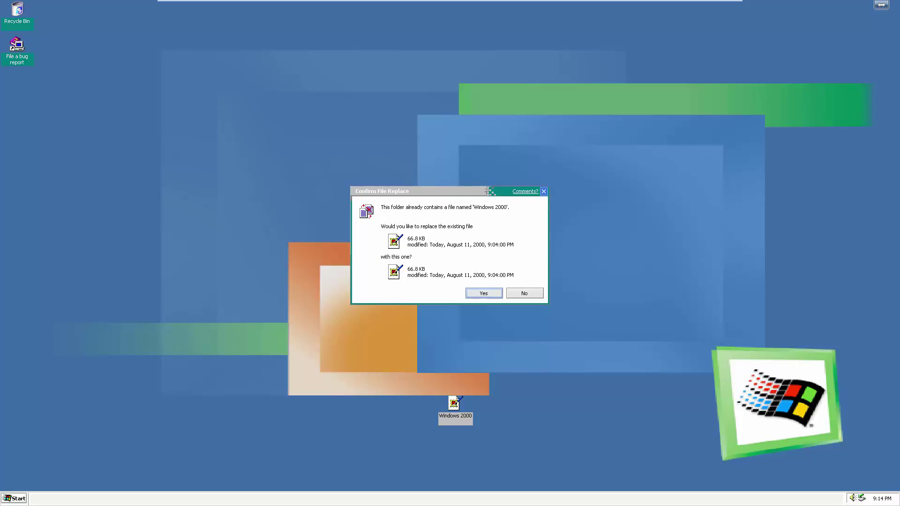
{"action": "key", "text": "Return"}
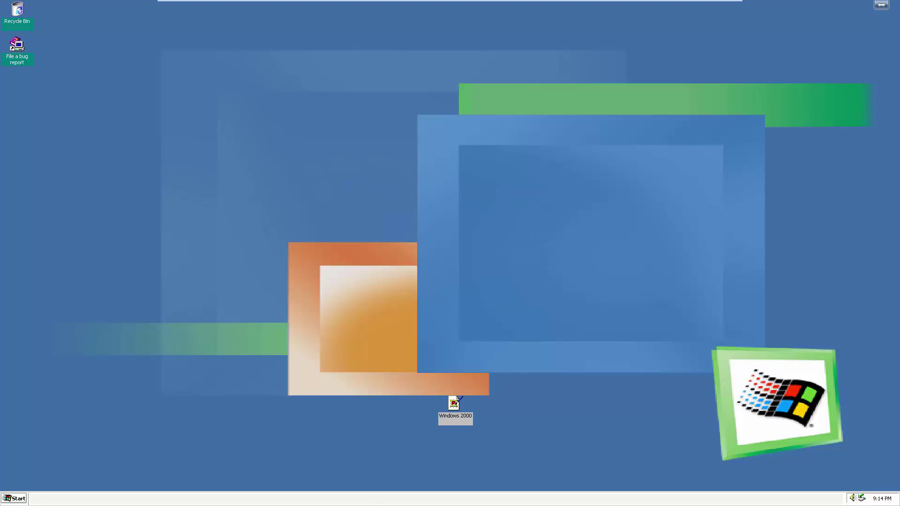
{"action": "key", "text": "Delete"}
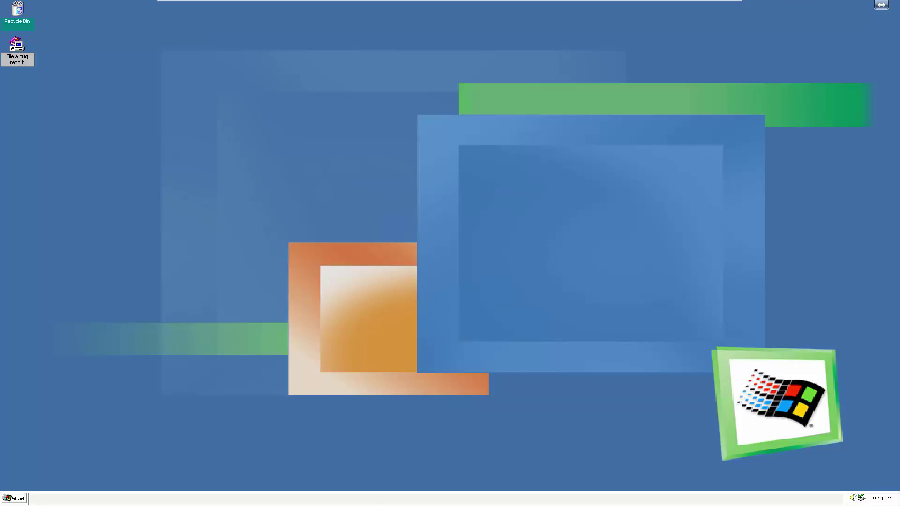
Step: Open the bug-report form, return Home, and open What's New in Whistler
{"action": "key", "text": "Return"}
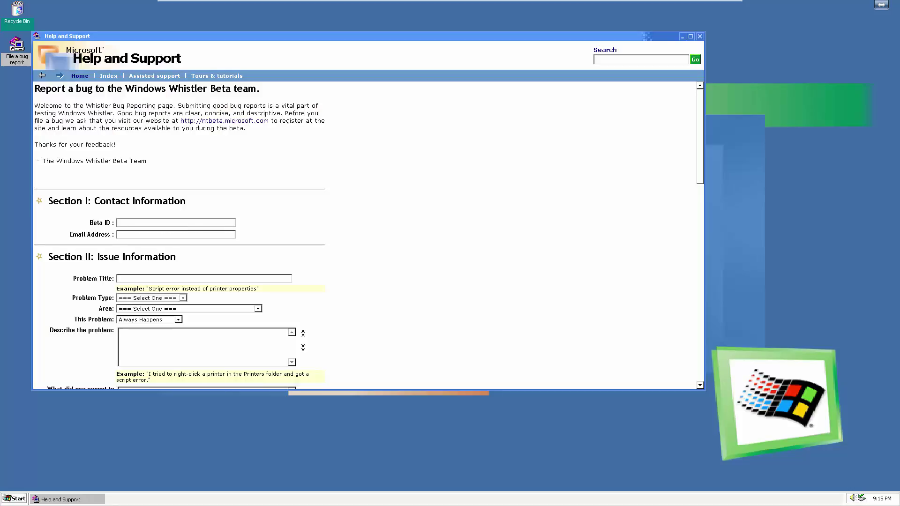
{"action": "key", "text": "alt+Home"}
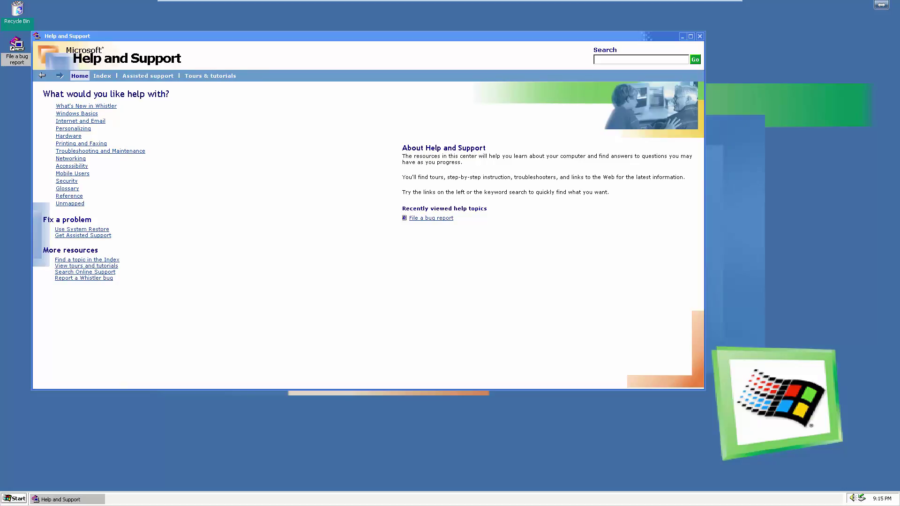
{"action": "left_click", "coordinate": [86, 106]}
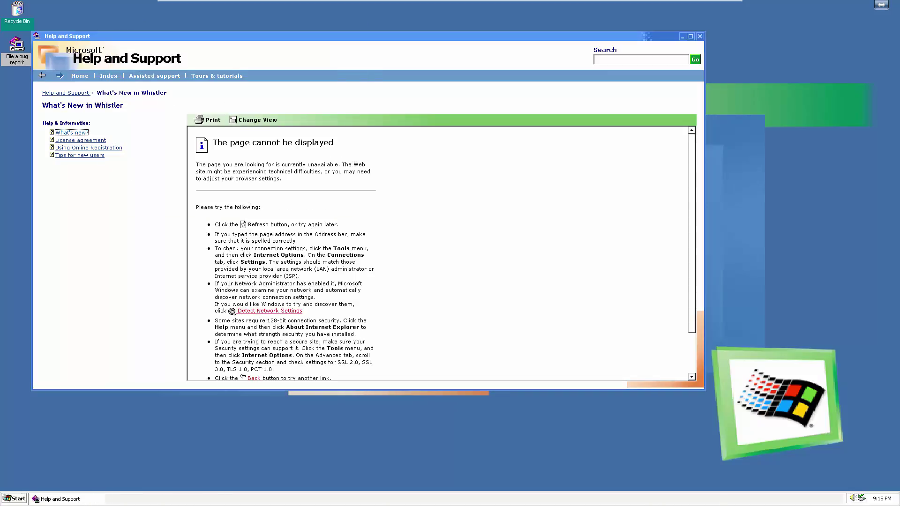
Step: Close Help and Support and log off Windows from the Start menu
{"action": "left_click", "coordinate": [699, 36]}
{"action": "key", "text": "super"}
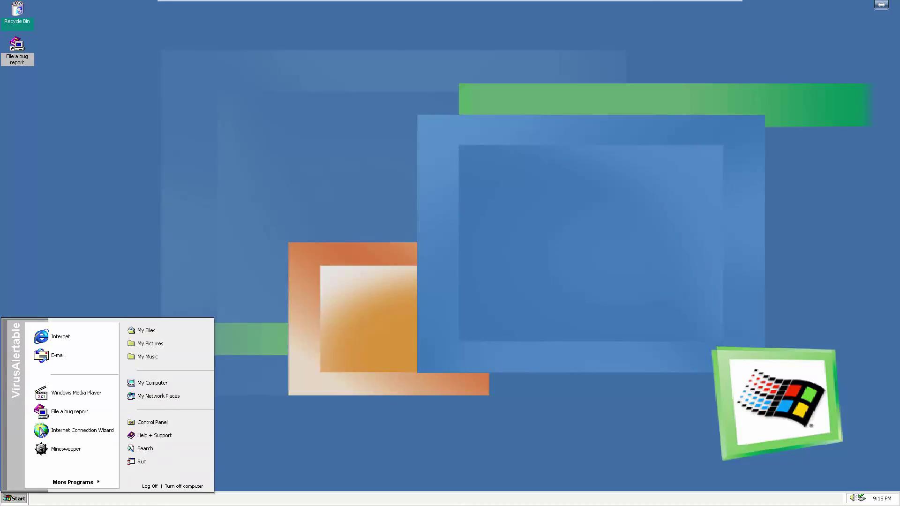
{"action": "key", "text": "l"}
{"action": "key", "text": "Escape"}
{"action": "key", "text": "super"}
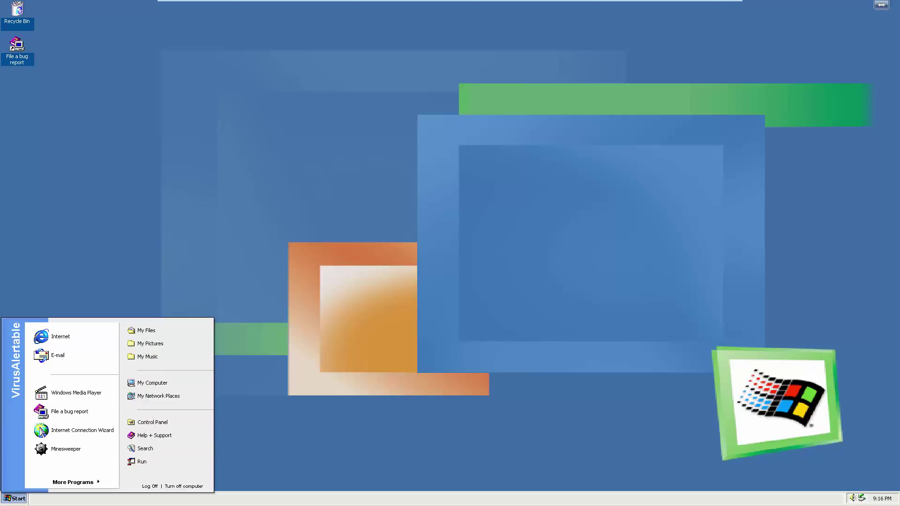
{"action": "key", "text": "l"}
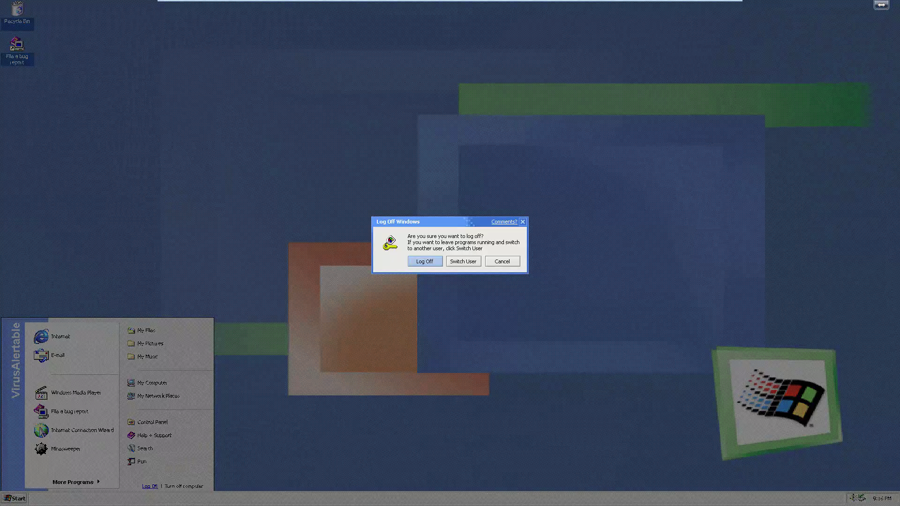
{"action": "key", "text": "Escape"}
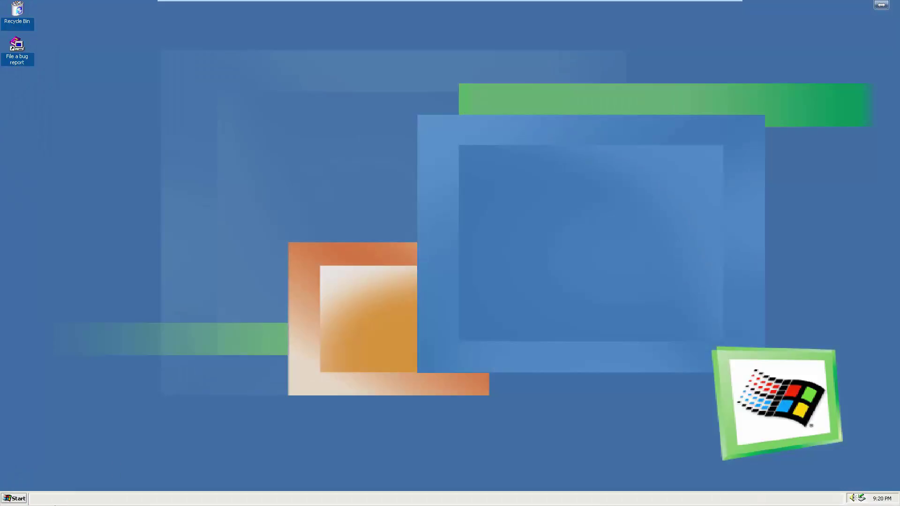
Step: Run SETUP from the WB1PFRE_EN (D:) CD drive via My Computer
{"action": "left_click", "coordinate": [27, 499]}
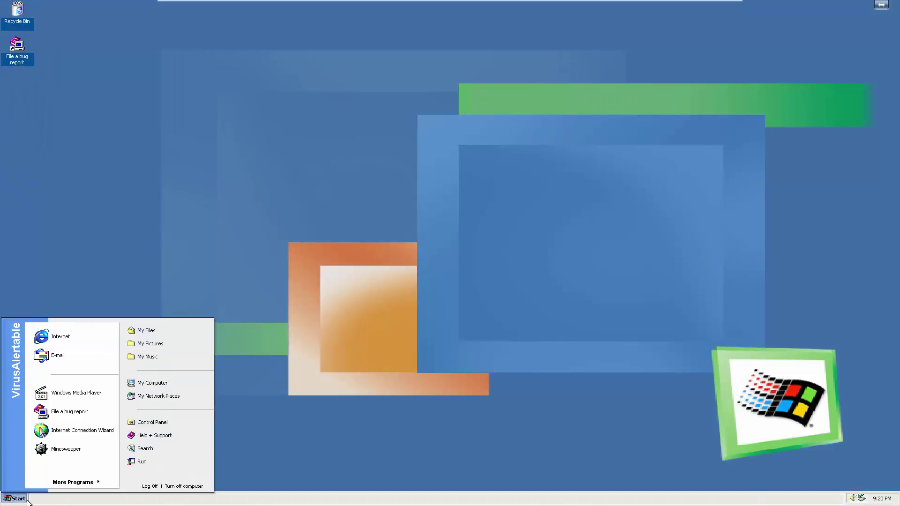
{"action": "left_click", "coordinate": [162, 390]}
{"action": "double_click", "coordinate": [262, 259]}
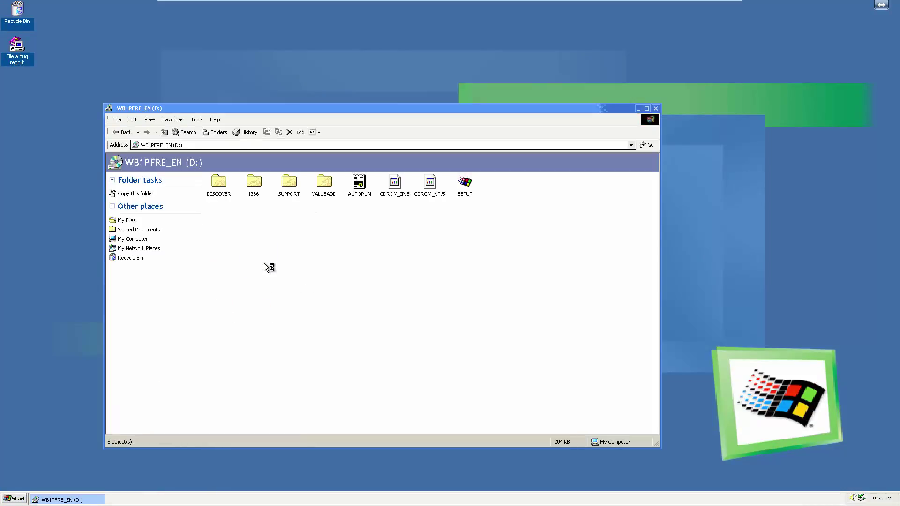
{"action": "double_click", "coordinate": [465, 184]}
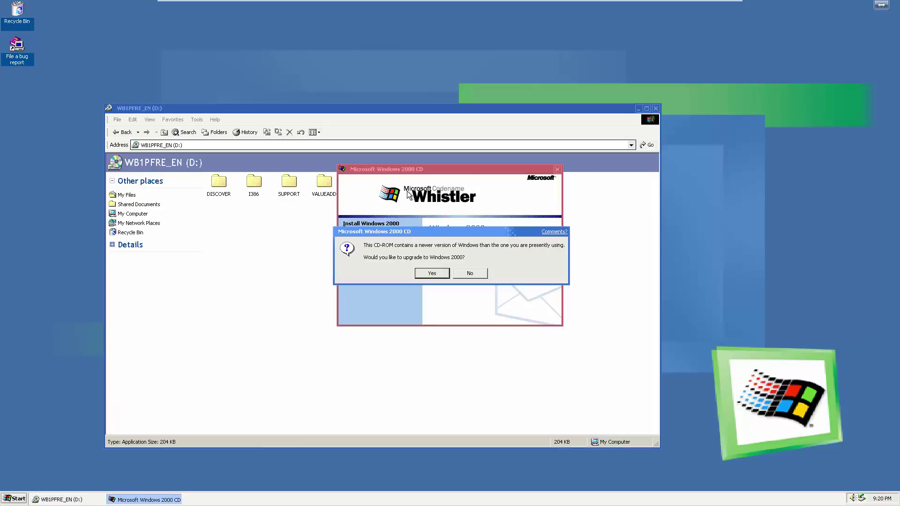
Step: Start the upgrade with a Custom installation type and accept the licence agreement
{"action": "left_click", "coordinate": [430, 273]}
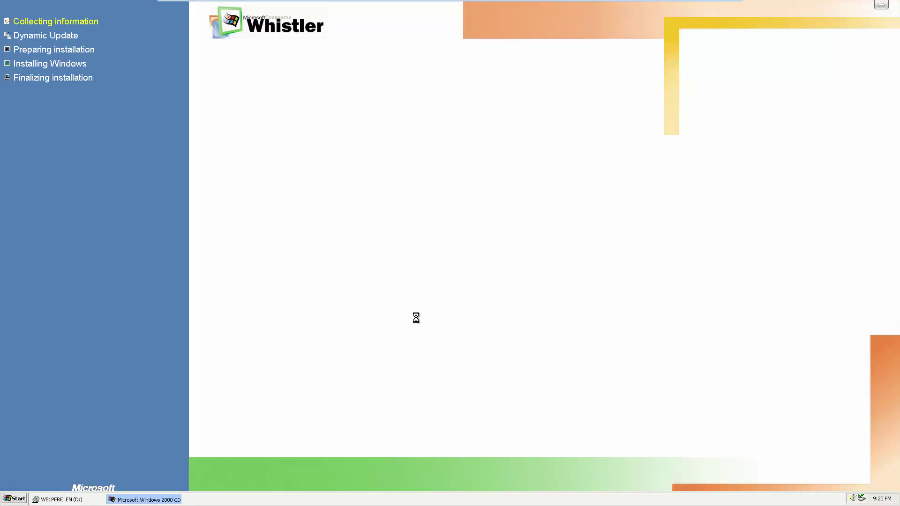
{"action": "left_click", "coordinate": [600, 219]}
{"action": "left_click", "coordinate": [588, 233]}
{"action": "left_click", "coordinate": [612, 334]}
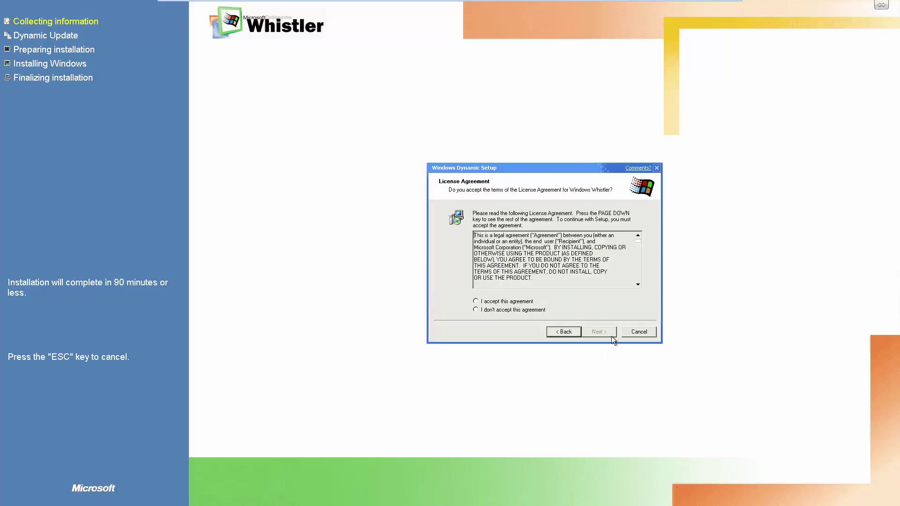
{"action": "left_click", "coordinate": [516, 302]}
{"action": "left_click", "coordinate": [596, 330]}
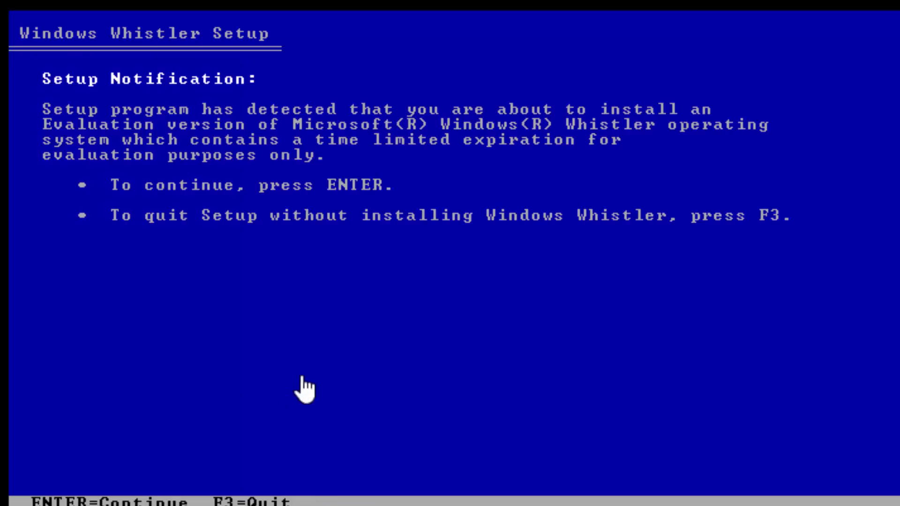
Step: Install Whistler on partition C:, deleting the old Windows folder, then restart the computer
{"action": "key", "text": "Return"}
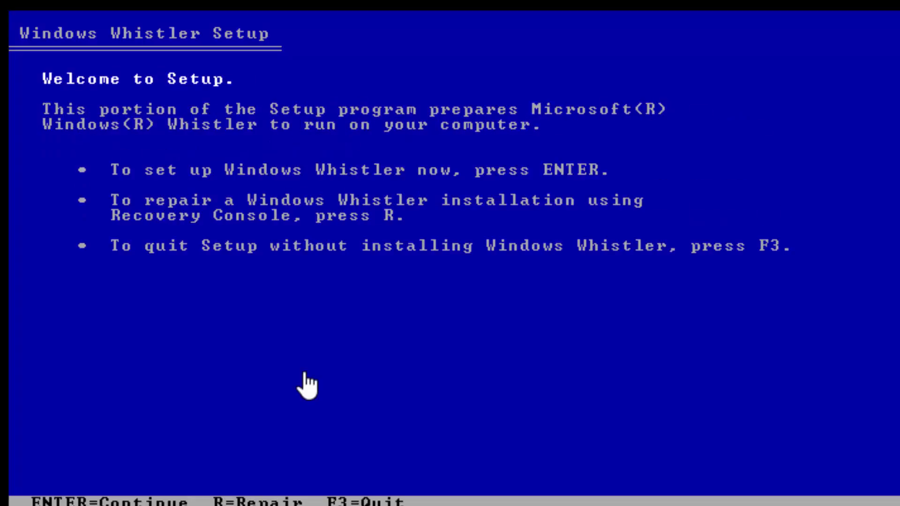
{"action": "key", "text": "Return"}
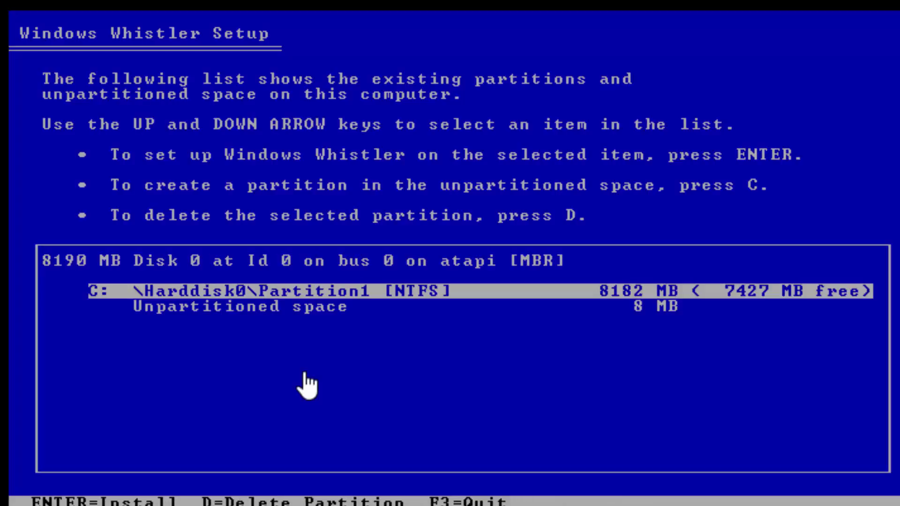
{"action": "key", "text": "Return"}
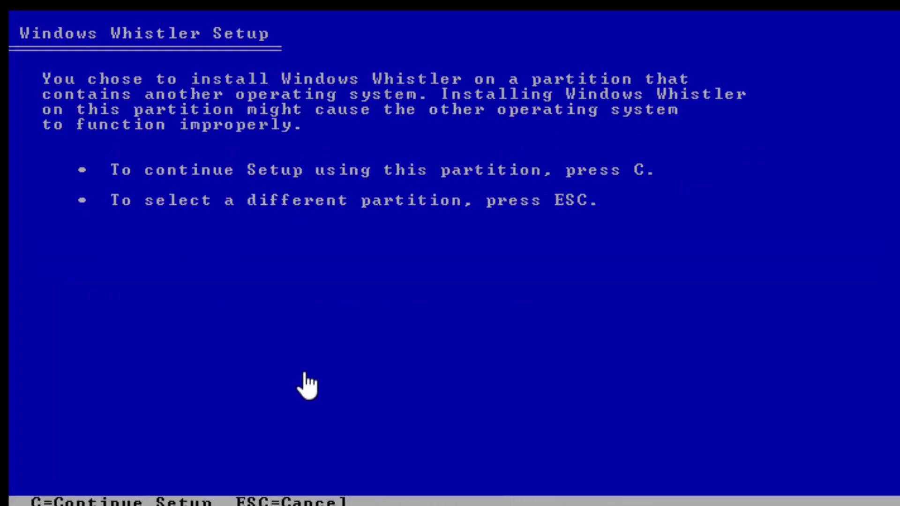
{"action": "key", "text": "c"}
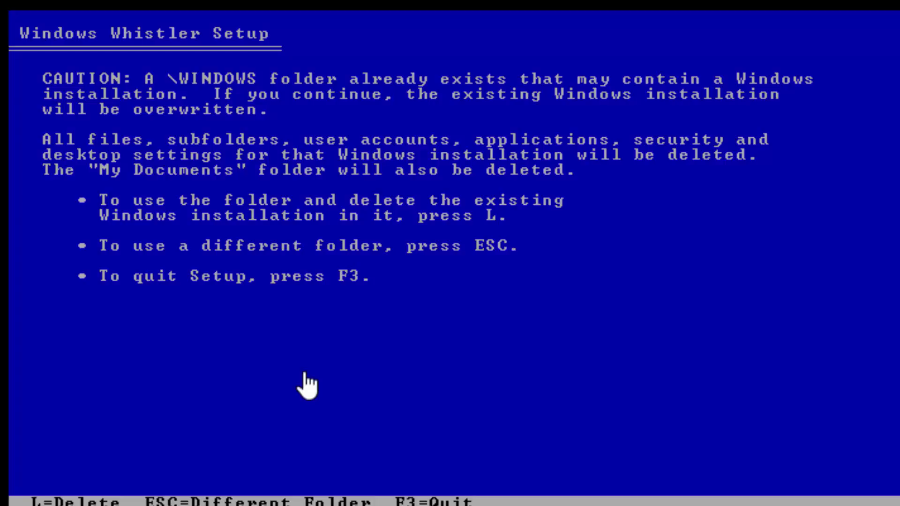
{"action": "key", "text": "l"}
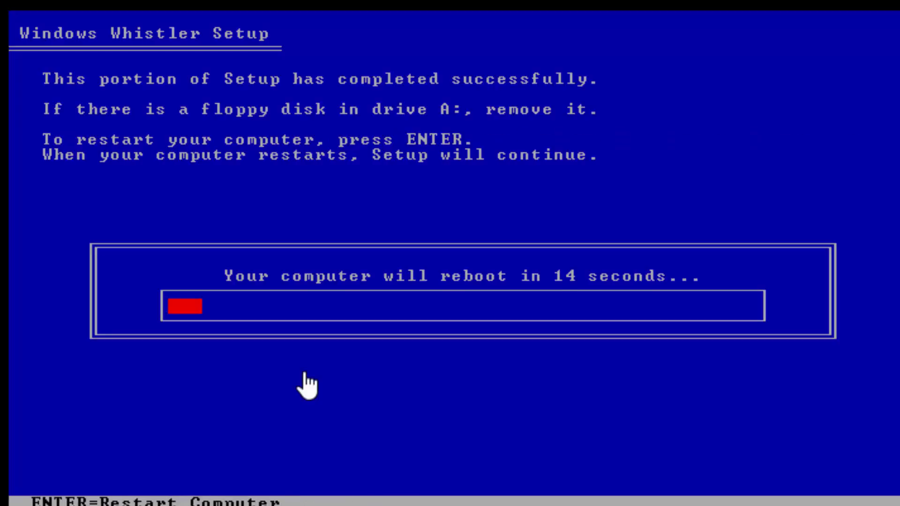
{"action": "key", "text": "Return"}
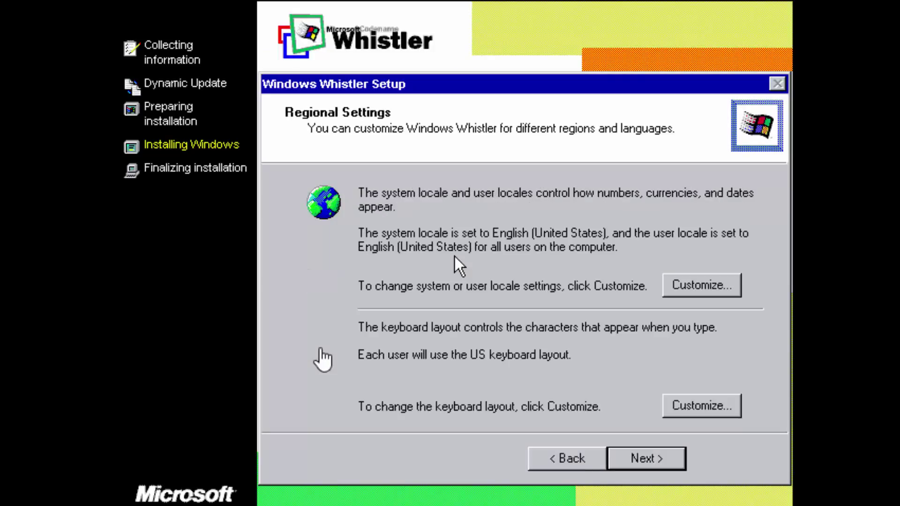
Step: Accept regional settings and enter the owner name with organization 'Windows XP'
{"action": "key", "text": "Return"}
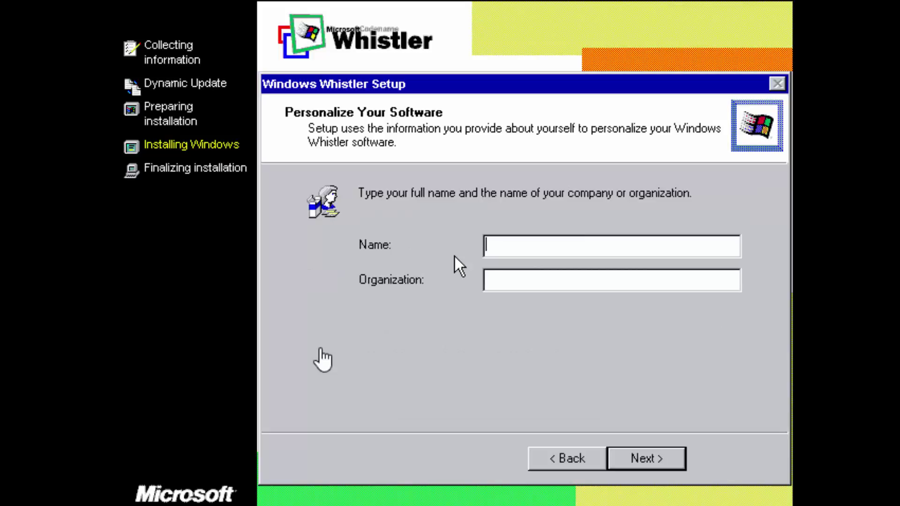
{"action": "type", "text": "VirusAlertable"}
{"action": "key", "text": "Tab"}
{"action": "type", "text": "Windows XP"}
{"action": "key", "text": "Return"}
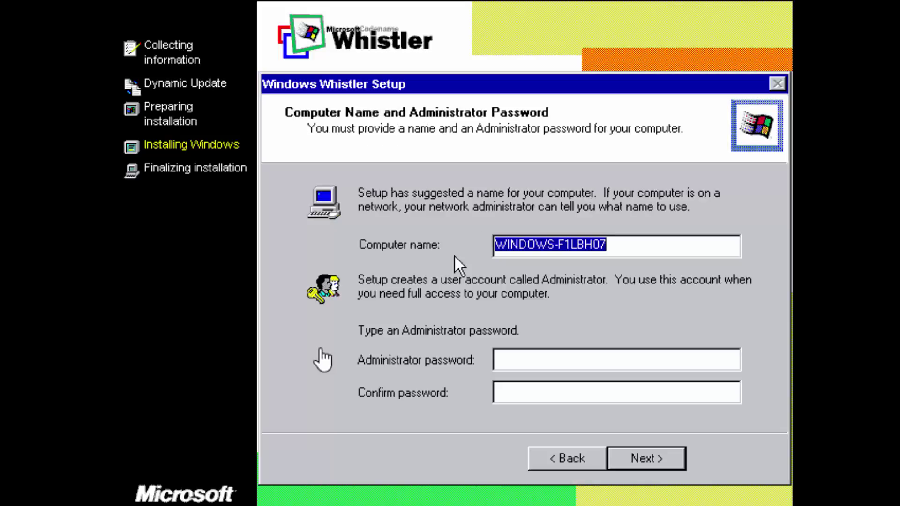
Step: Accept the suggested computer name, date and time, typical networking and WORKGROUP membership
{"action": "key", "text": "Return"}
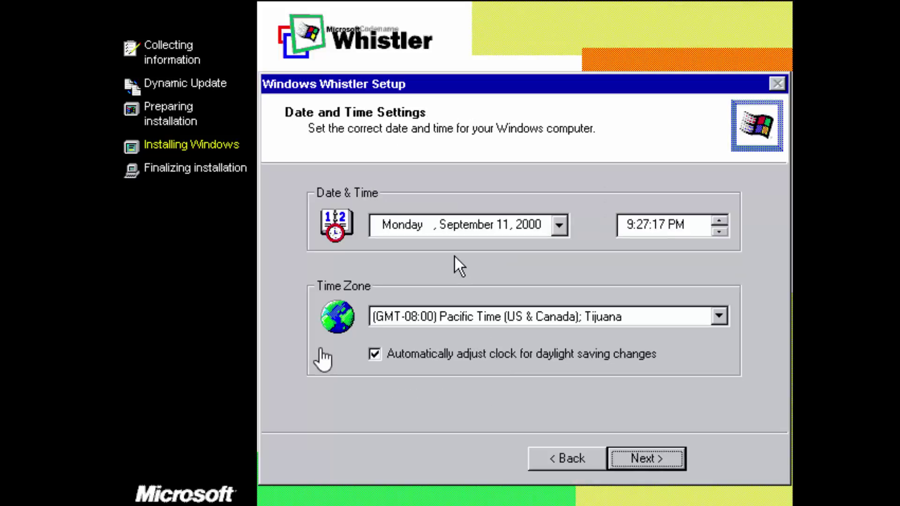
{"action": "key", "text": "Return"}
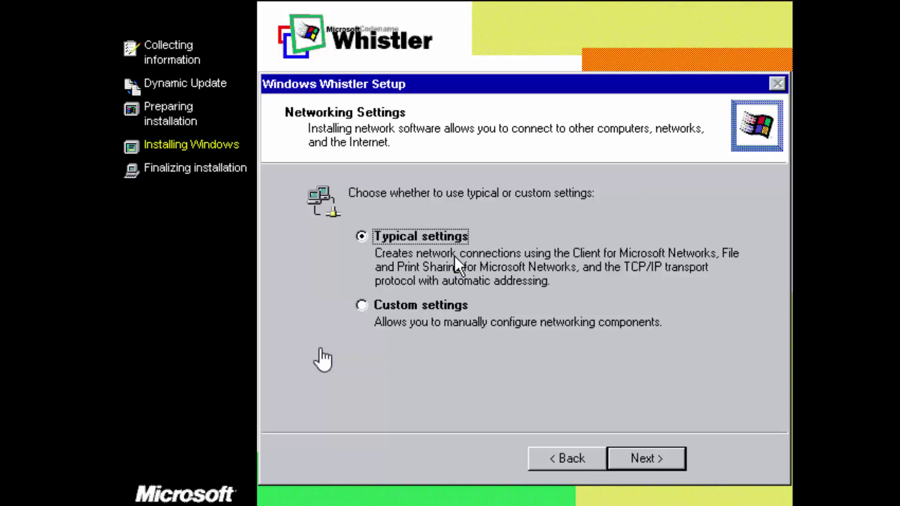
{"action": "key", "text": "Return"}
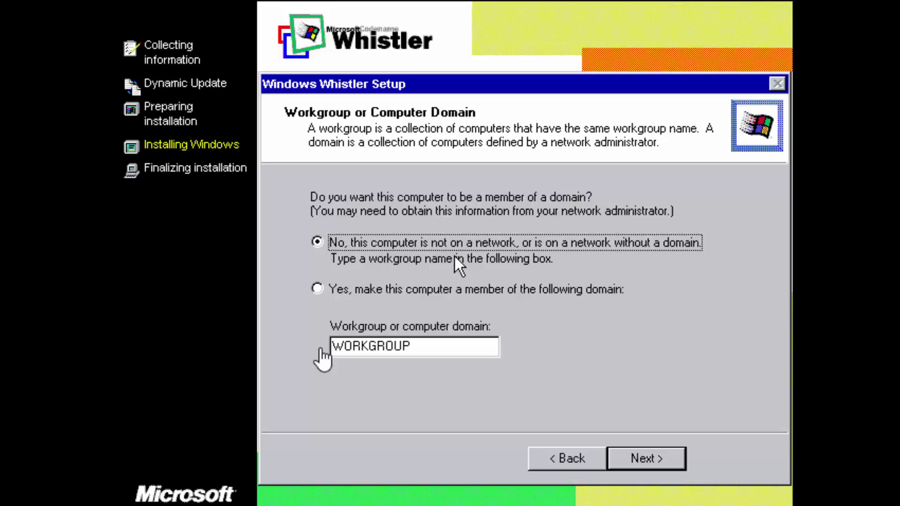
{"action": "key", "text": "Return"}
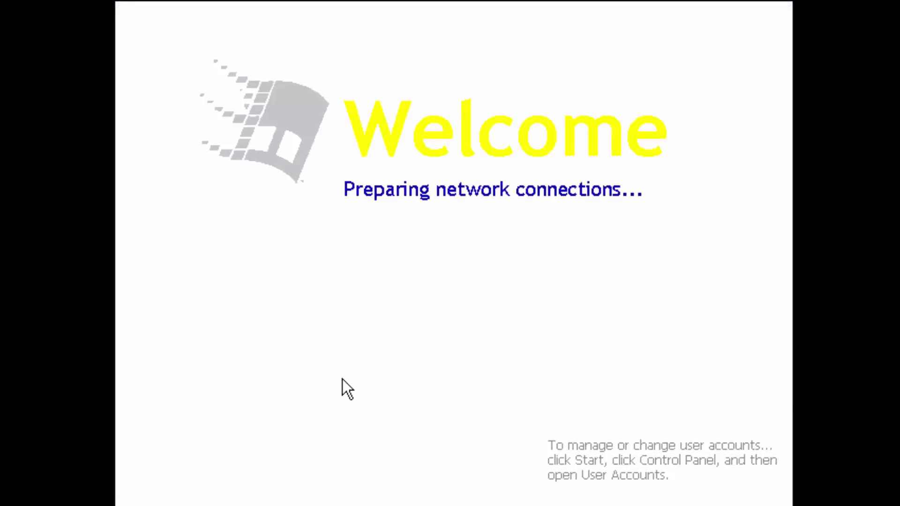
Step: Complete the Network Identification Wizard, keeping automatic logon for the user
{"action": "left_click", "coordinate": [549, 436]}
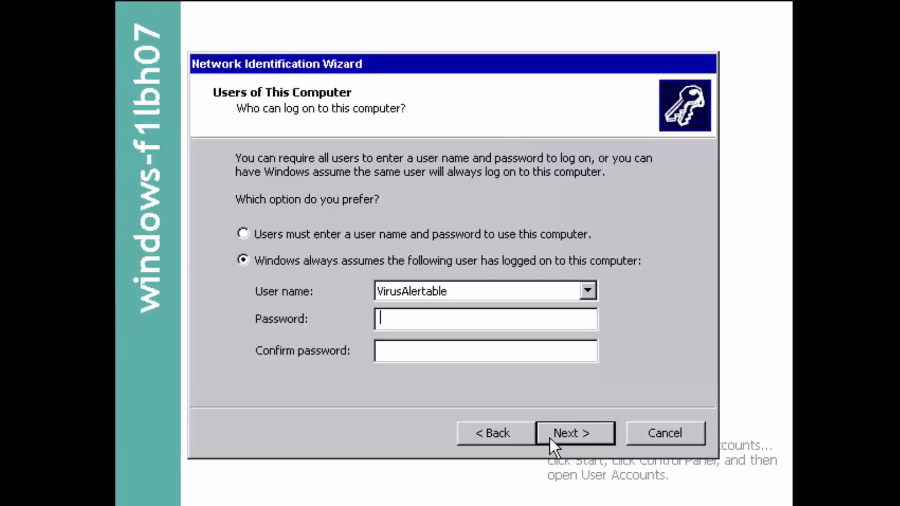
{"action": "left_click", "coordinate": [550, 437]}
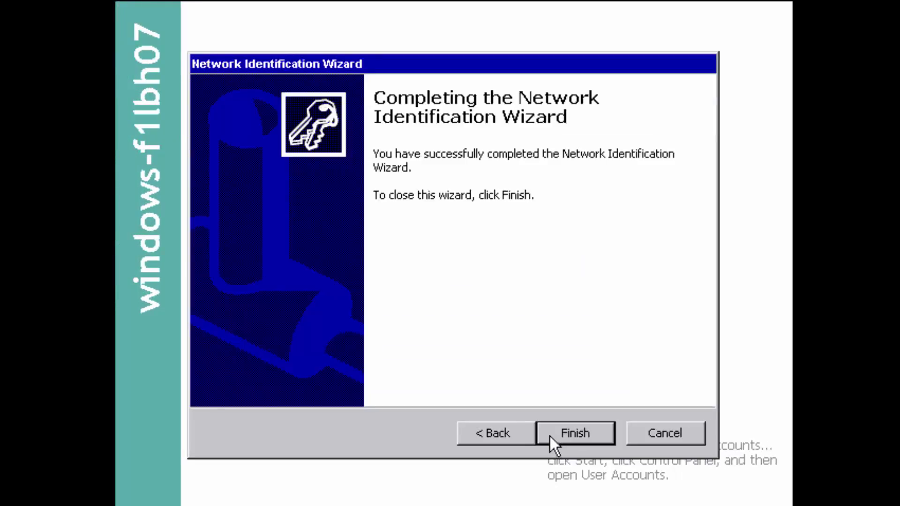
{"action": "left_click", "coordinate": [550, 437]}
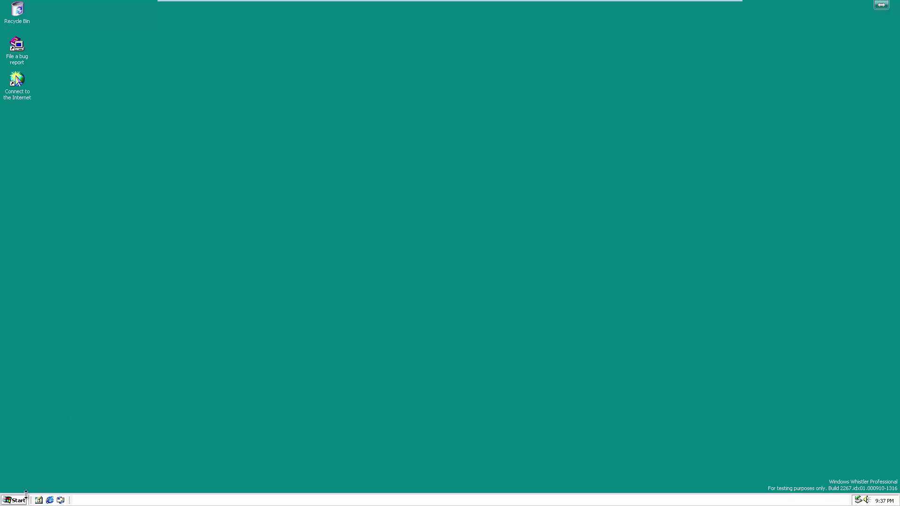
Step: Set the display colour depth to True Color (32 bit) and apply it
{"action": "left_click", "coordinate": [22, 499]}
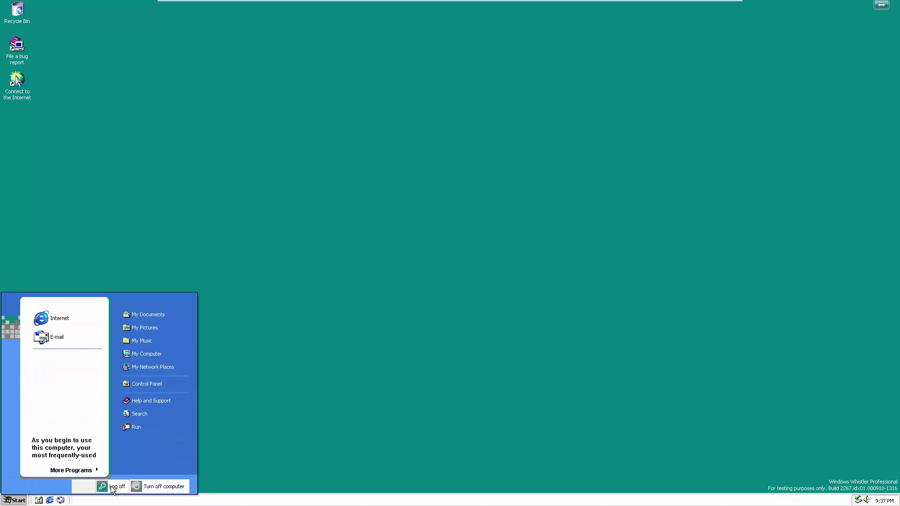
{"action": "left_click", "coordinate": [327, 364]}
{"action": "right_click", "coordinate": [328, 368]}
{"action": "left_click", "coordinate": [365, 439]}
{"action": "left_click", "coordinate": [165, 51]}
{"action": "left_click", "coordinate": [155, 184]}
{"action": "left_click", "coordinate": [161, 209]}
{"action": "left_click", "coordinate": [167, 183]}
{"action": "left_click", "coordinate": [163, 211]}
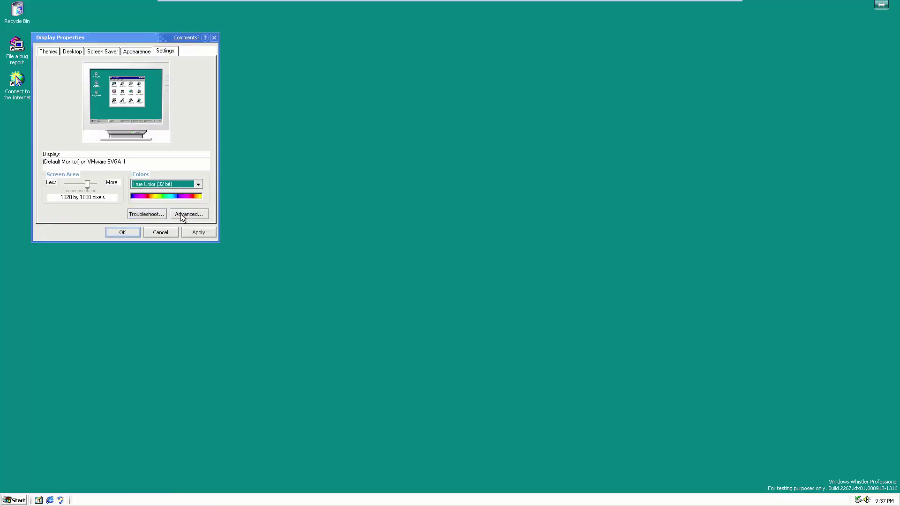
{"action": "left_click", "coordinate": [187, 235]}
{"action": "left_click", "coordinate": [130, 236]}
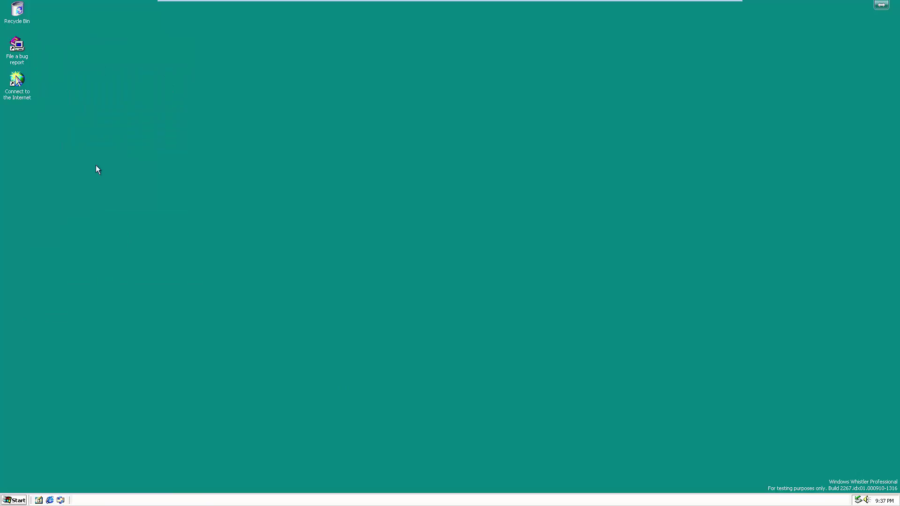
Step: Set the Windows 2000 wallpaper, stretched, as the desktop background
{"action": "right_click", "coordinate": [91, 393]}
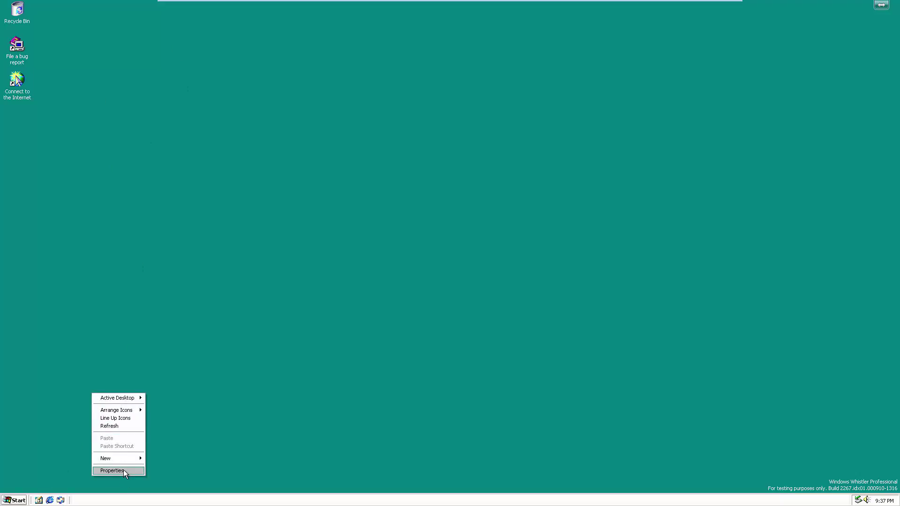
{"action": "left_click", "coordinate": [123, 469]}
{"action": "left_click", "coordinate": [147, 62]}
{"action": "left_click", "coordinate": [120, 62]}
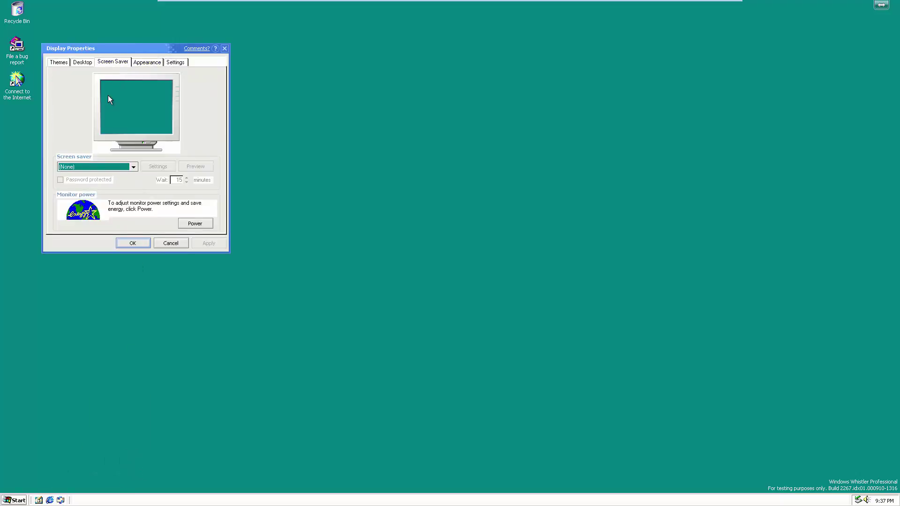
{"action": "left_click", "coordinate": [88, 62]}
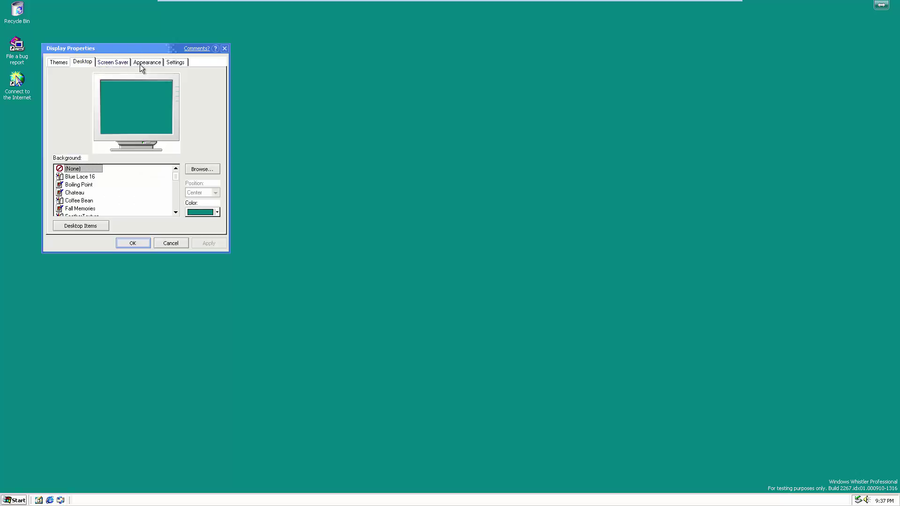
{"action": "scroll", "coordinate": [101, 190], "scroll_direction": "down", "scroll_amount": 5}
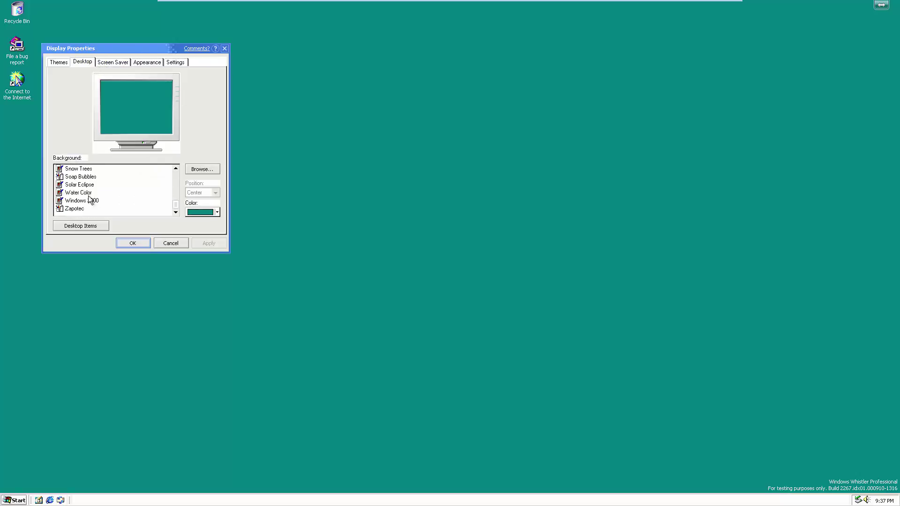
{"action": "left_click", "coordinate": [91, 200]}
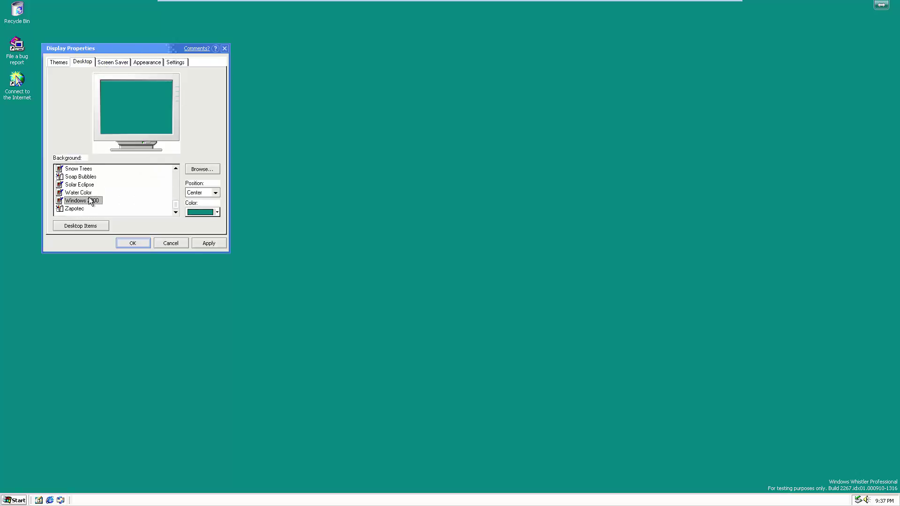
{"action": "left_click", "coordinate": [128, 195]}
{"action": "left_click", "coordinate": [141, 200]}
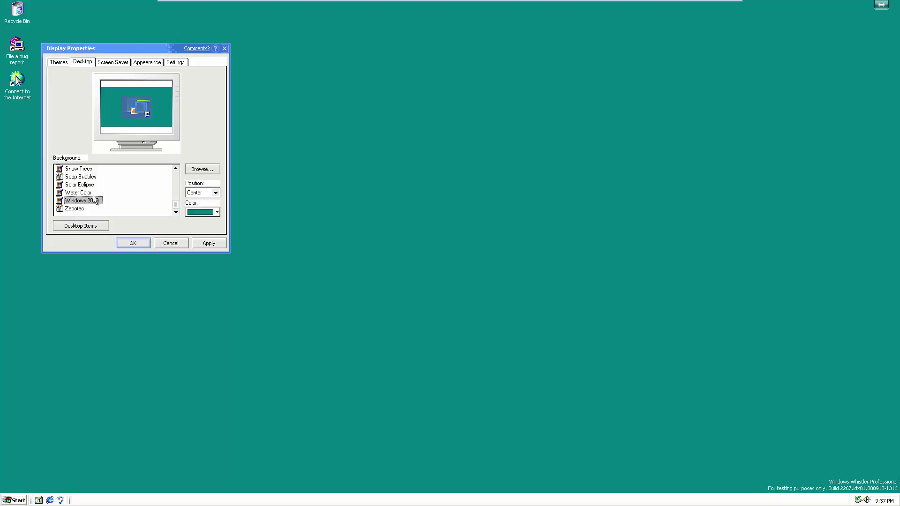
{"action": "left_click", "coordinate": [207, 194]}
{"action": "left_click", "coordinate": [201, 211]}
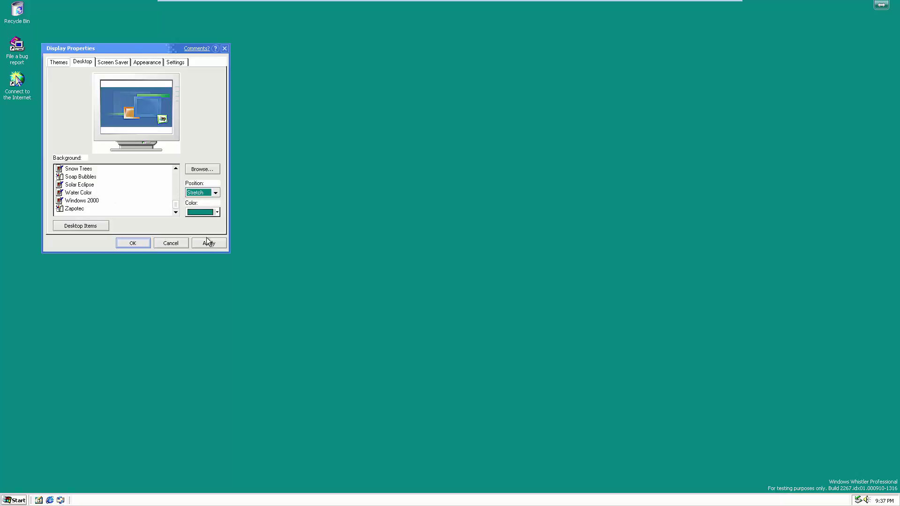
{"action": "left_click", "coordinate": [133, 242]}
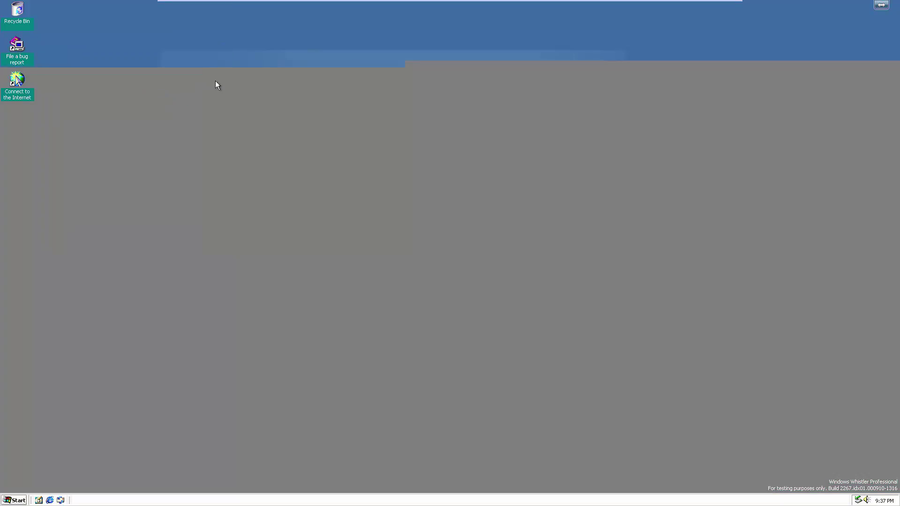
Step: Try the wallpaper tiled, stretched and centered, then apply the Water Color wallpaper
{"action": "right_click", "coordinate": [297, 114]}
{"action": "left_click", "coordinate": [335, 191]}
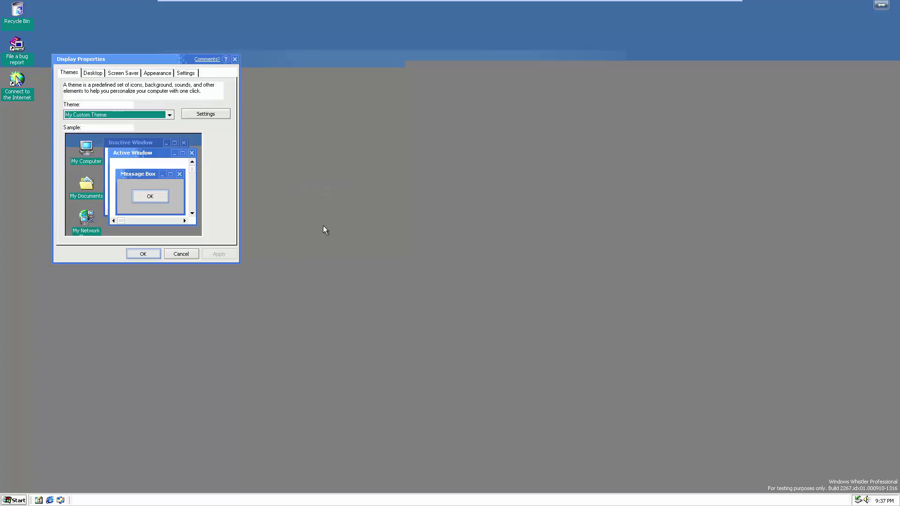
{"action": "left_click", "coordinate": [162, 75]}
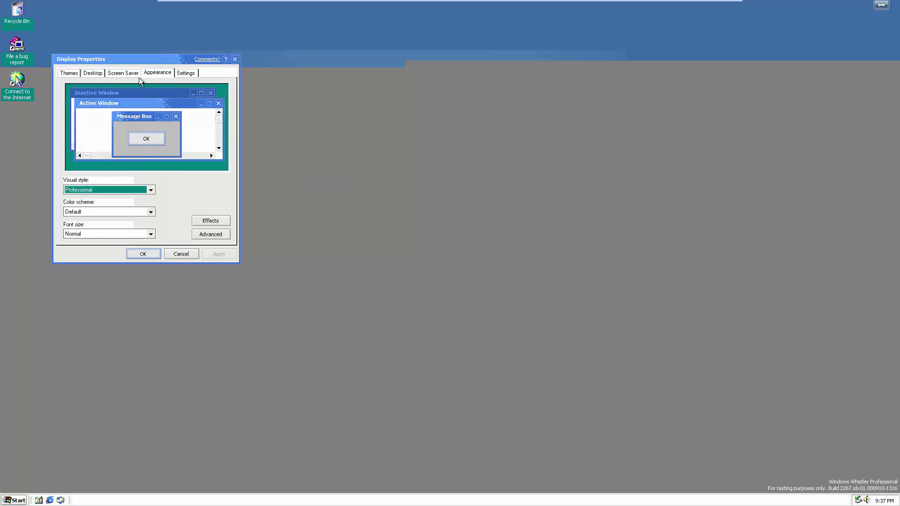
{"action": "left_click", "coordinate": [93, 72]}
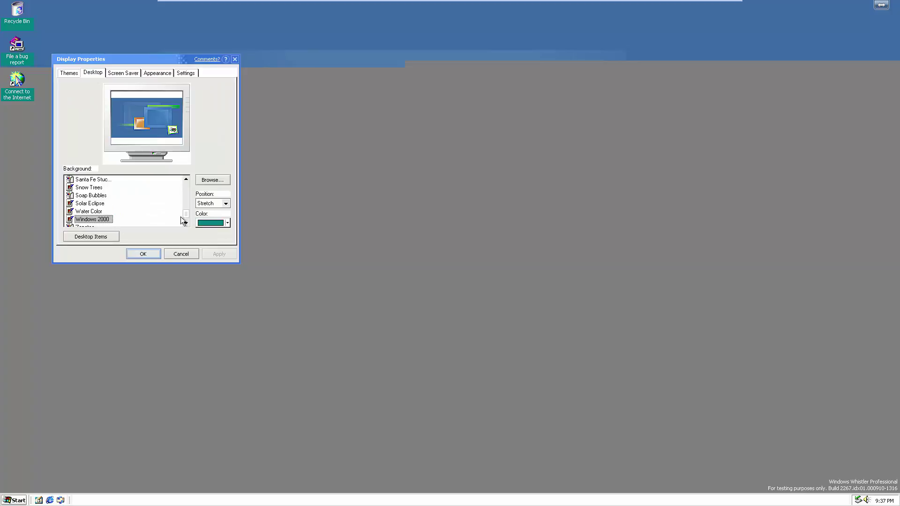
{"action": "left_click", "coordinate": [216, 203]}
{"action": "left_click", "coordinate": [217, 216]}
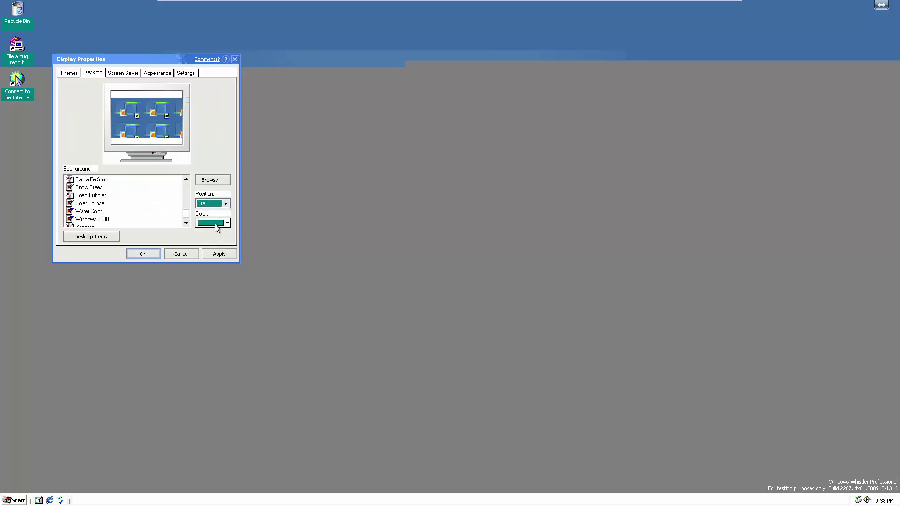
{"action": "left_click", "coordinate": [219, 254]}
{"action": "left_click", "coordinate": [221, 203]}
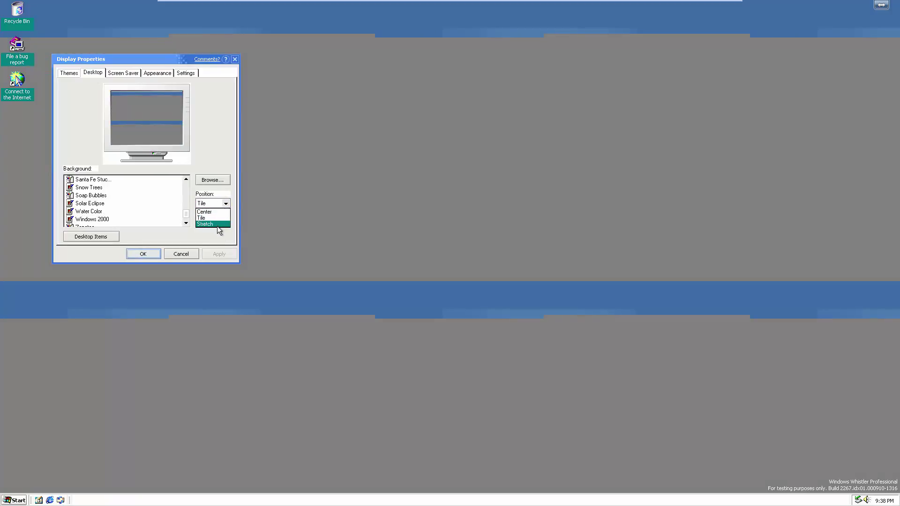
{"action": "left_click", "coordinate": [217, 224]}
{"action": "left_click", "coordinate": [218, 254]}
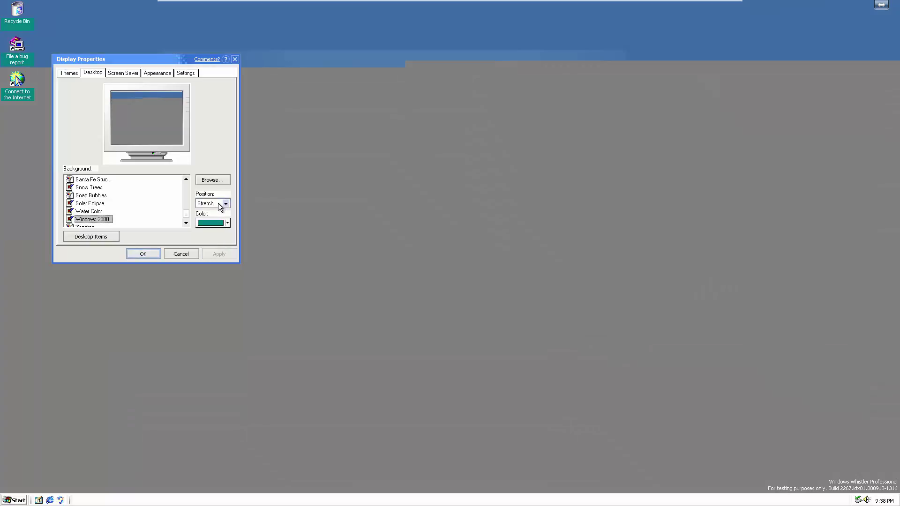
{"action": "left_click", "coordinate": [220, 203]}
{"action": "left_click", "coordinate": [217, 210]}
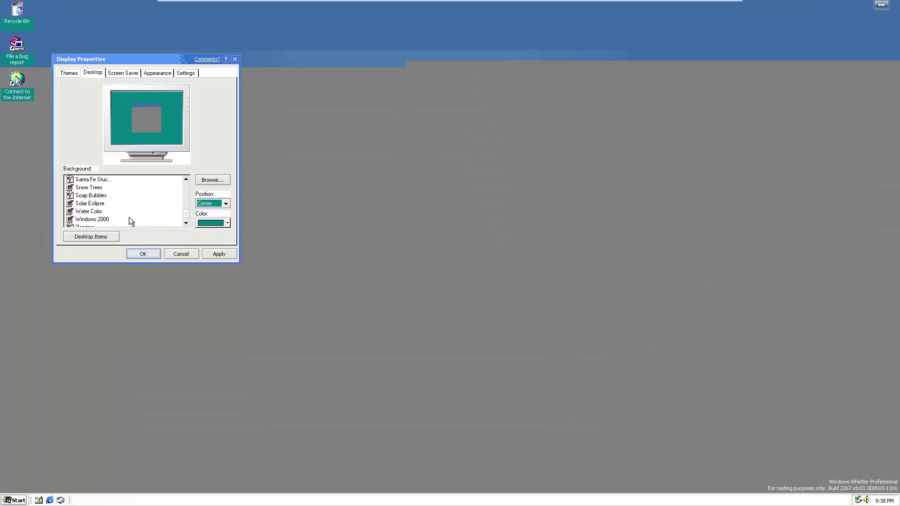
{"action": "left_click", "coordinate": [87, 212]}
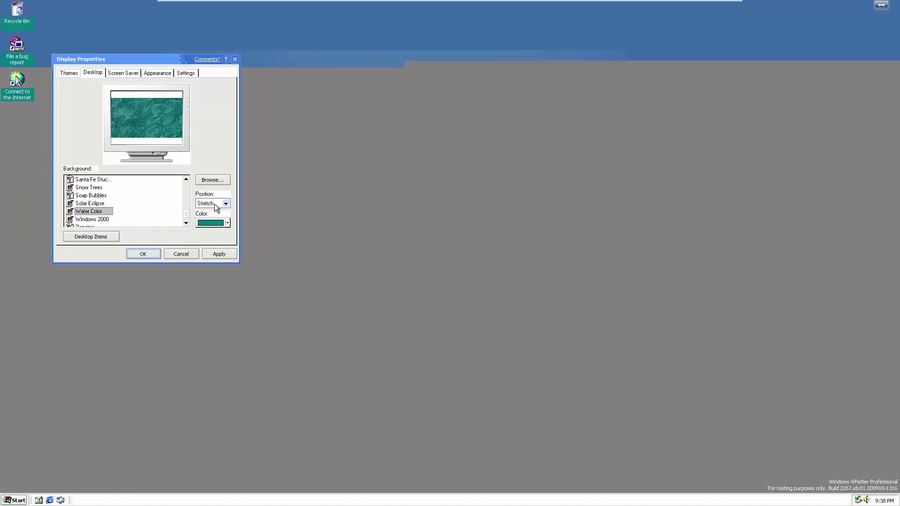
{"action": "left_click", "coordinate": [232, 257]}
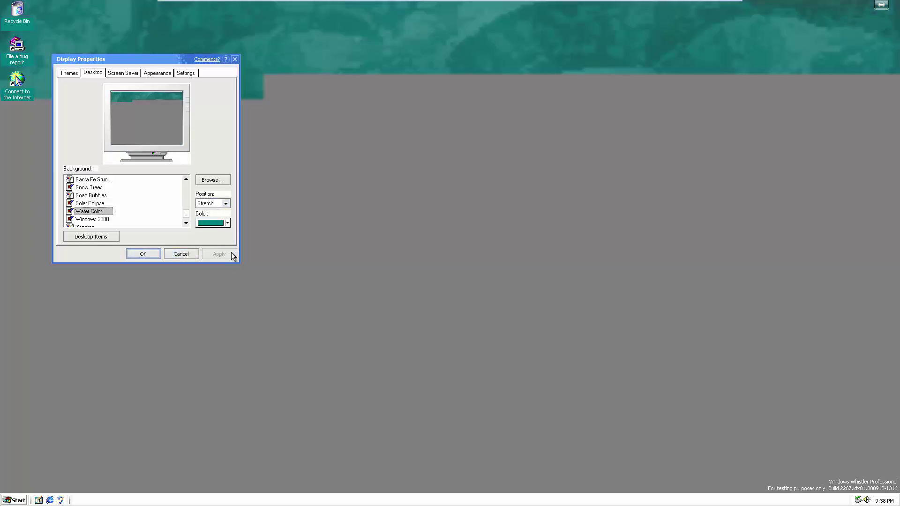
Step: Set the wallpaper to (None) for a plain teal background and close Display Properties
{"action": "scroll", "coordinate": [146, 208], "scroll_direction": "up", "scroll_amount": 8}
{"action": "left_click", "coordinate": [84, 180]}
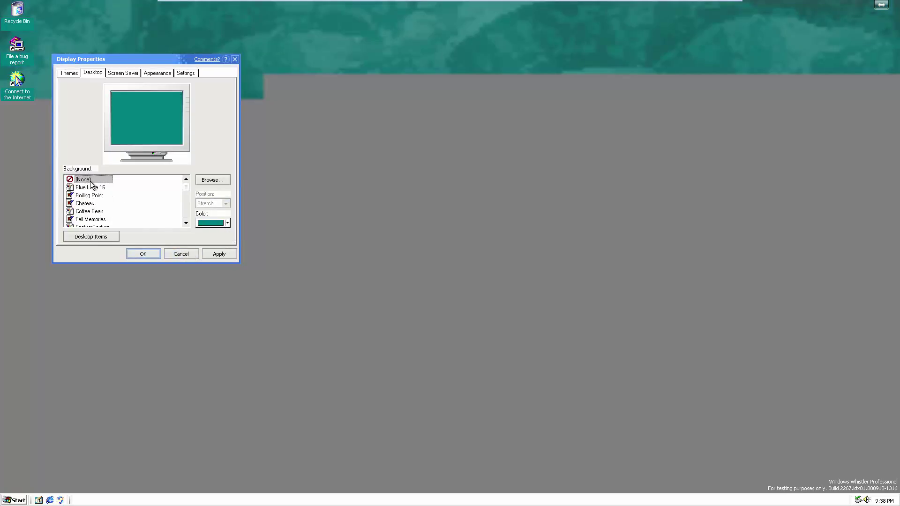
{"action": "left_click", "coordinate": [209, 250]}
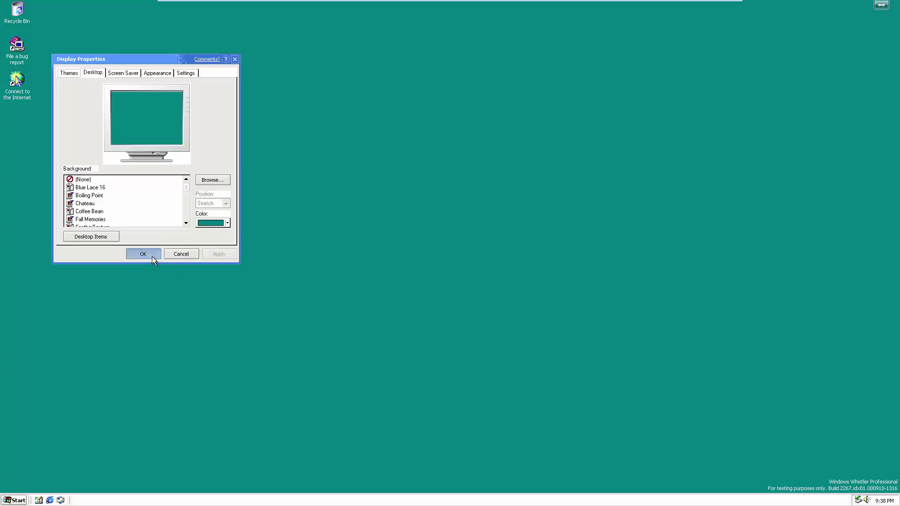
{"action": "left_click", "coordinate": [151, 256]}
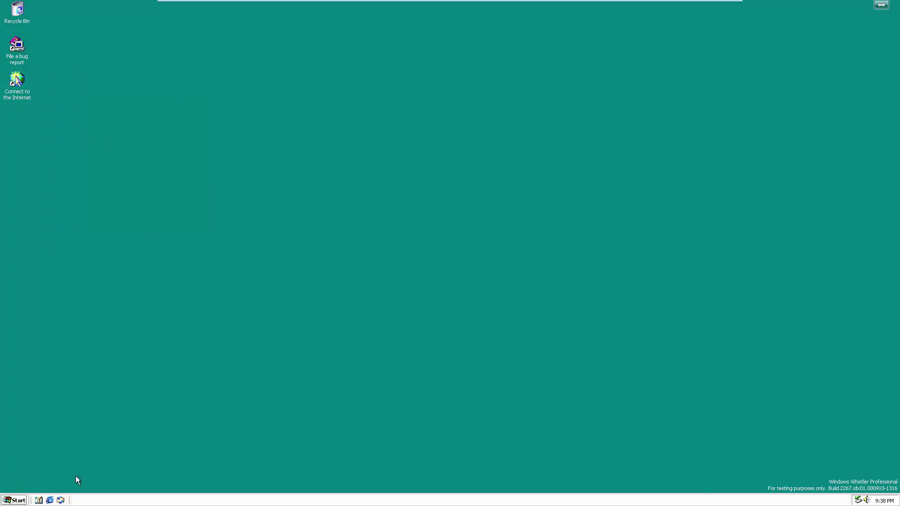
Step: Launch System Information from More Programs > Accessories > System Tools
{"action": "left_click", "coordinate": [18, 500]}
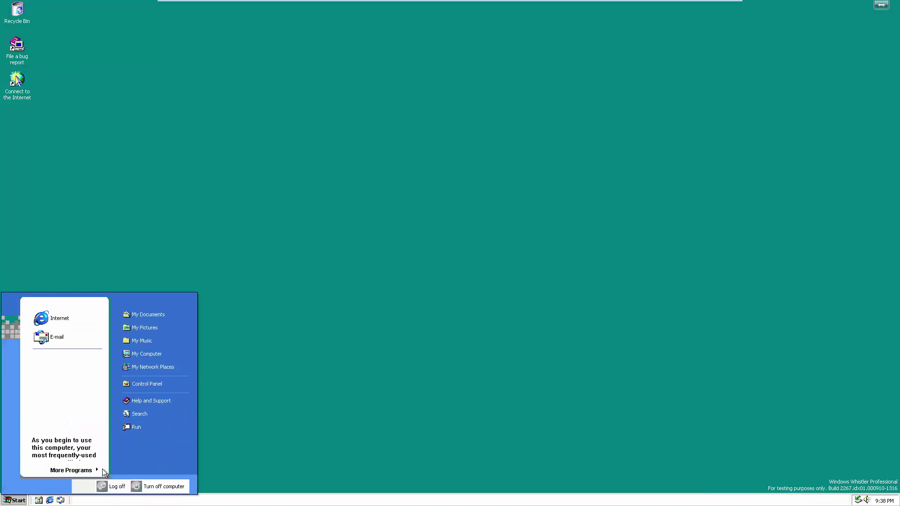
{"action": "mouse_move", "coordinate": [91, 473]}
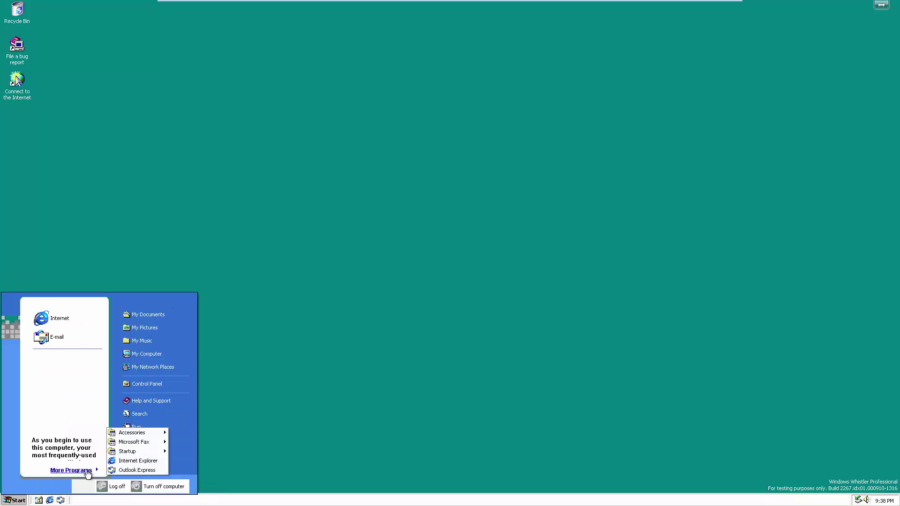
{"action": "mouse_move", "coordinate": [136, 432]}
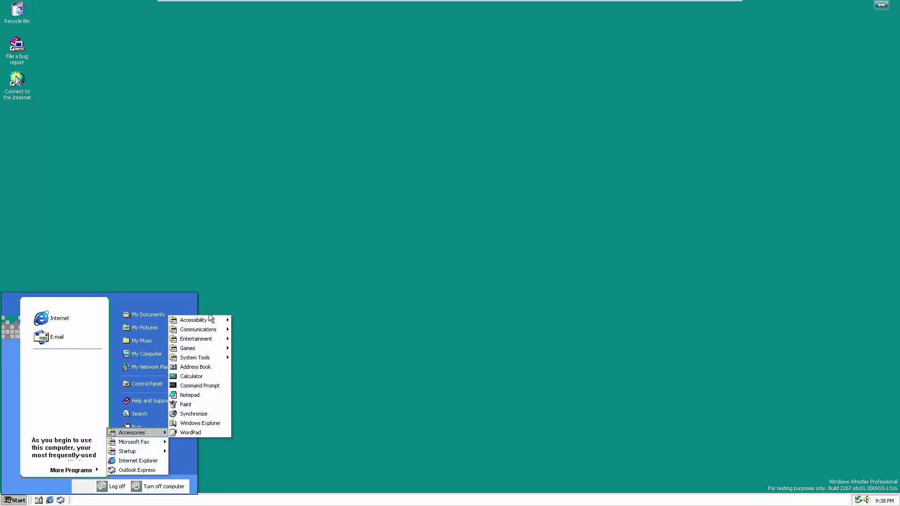
{"action": "mouse_move", "coordinate": [203, 323]}
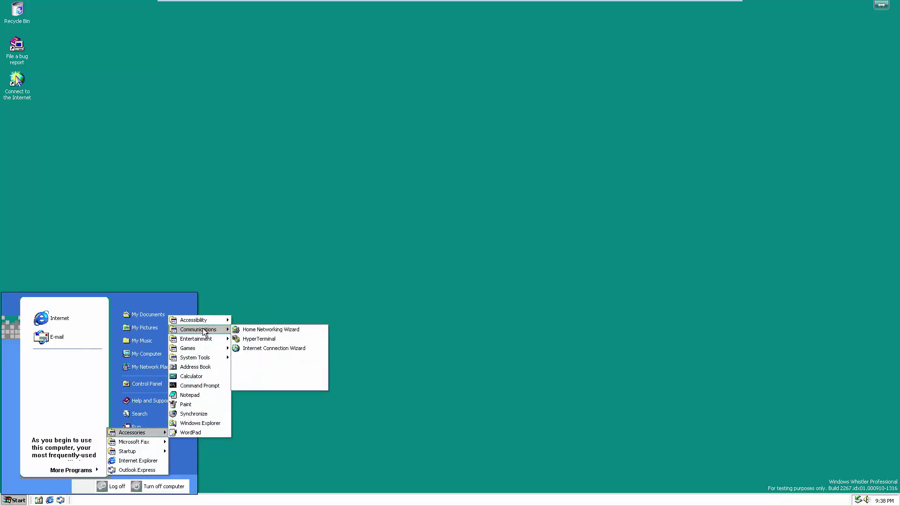
{"action": "mouse_move", "coordinate": [205, 340]}
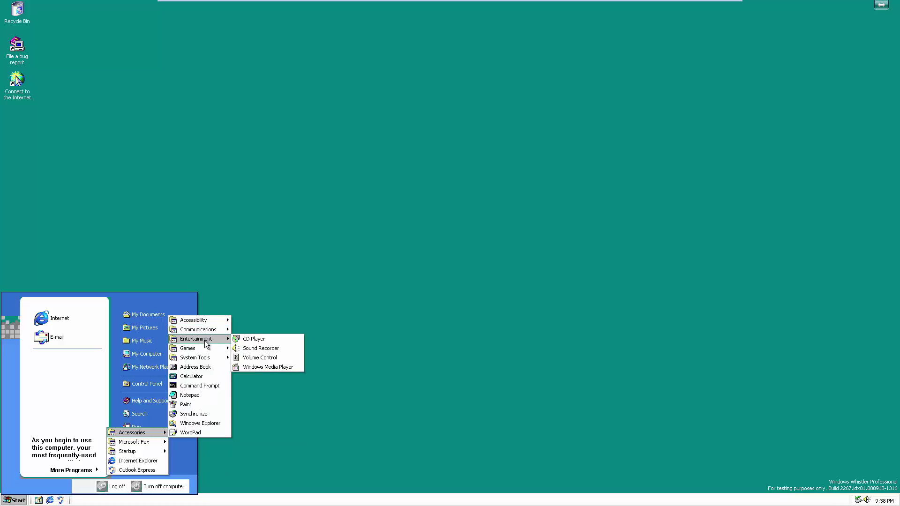
{"action": "mouse_move", "coordinate": [209, 360]}
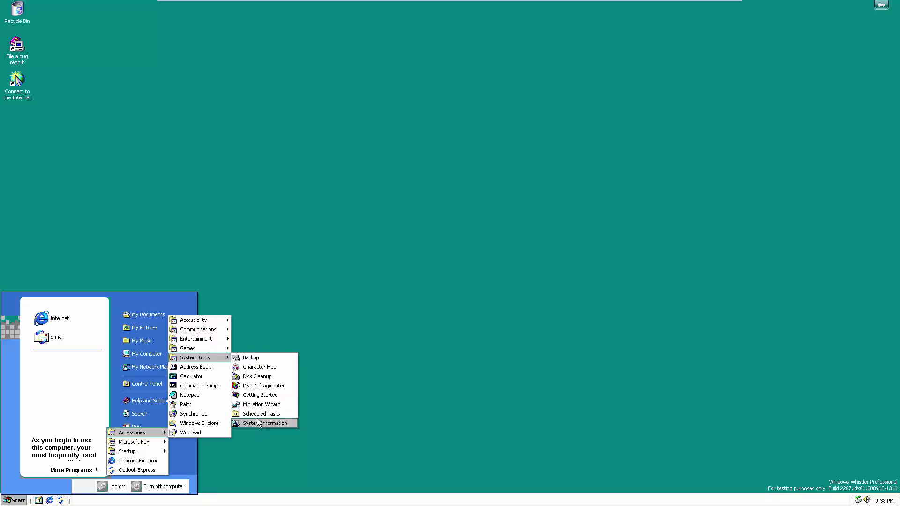
{"action": "left_click", "coordinate": [257, 418]}
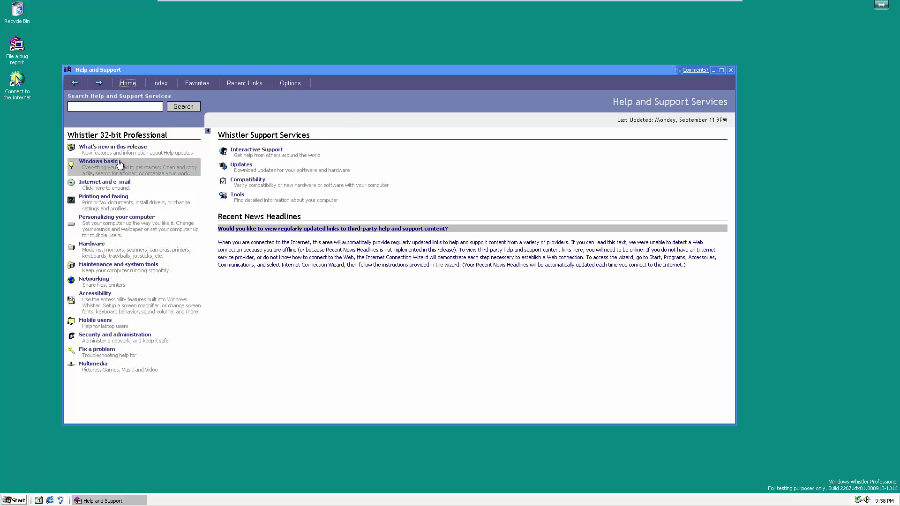
Step: Look at 'What's new in this release', return to the topic list, and close Help and Support
{"action": "left_click", "coordinate": [121, 150]}
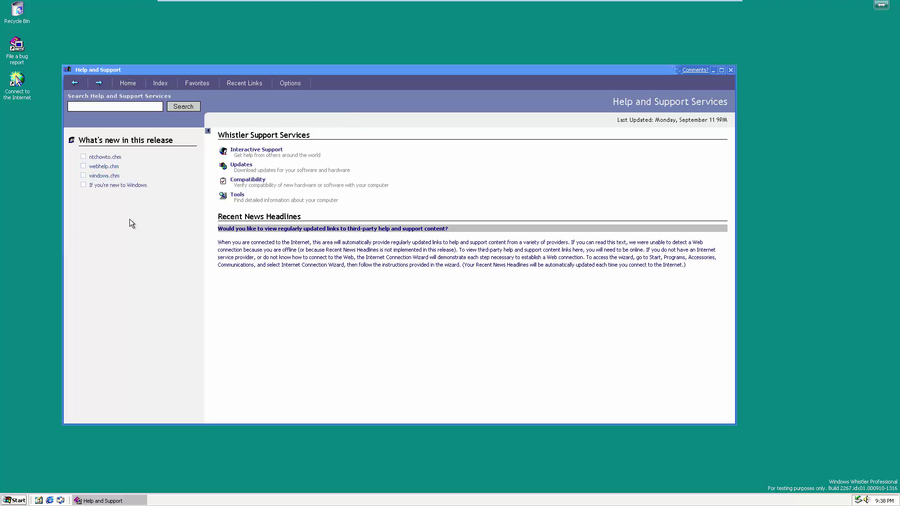
{"action": "left_click", "coordinate": [127, 84]}
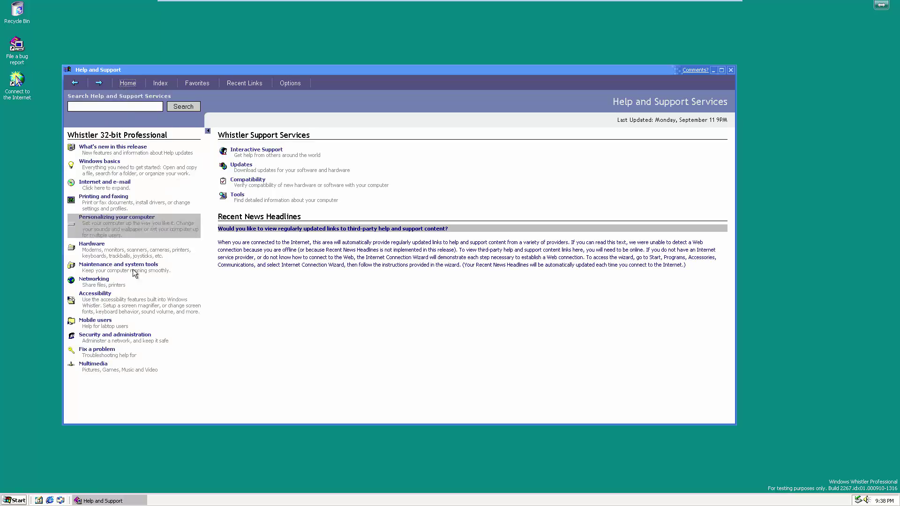
{"action": "left_click", "coordinate": [731, 70]}
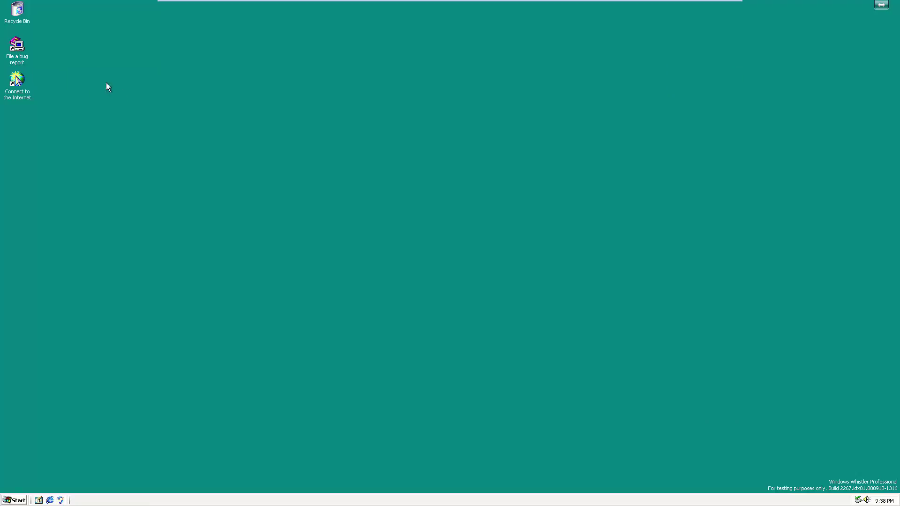
Step: Check My Computer's System Properties (version 5.01.2267, 256 MB RAM), then close them
{"action": "left_click", "coordinate": [21, 501]}
{"action": "right_click", "coordinate": [147, 355]}
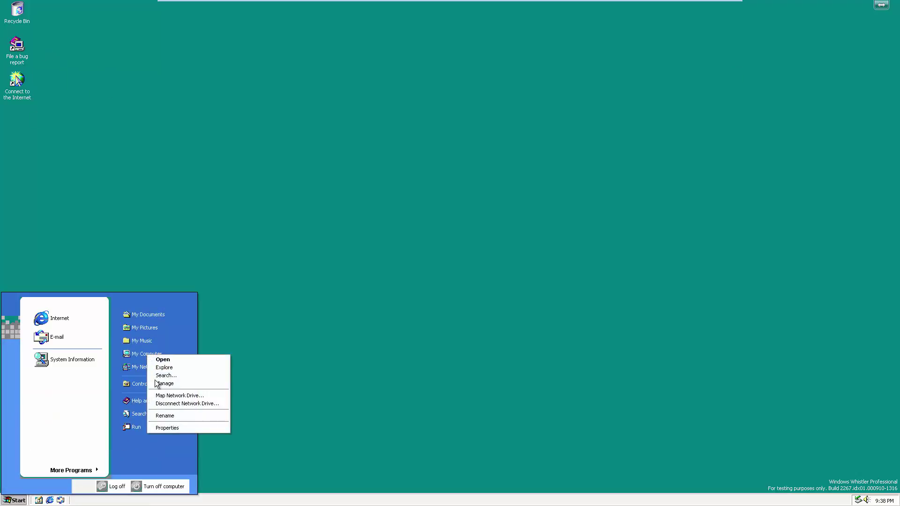
{"action": "left_click", "coordinate": [173, 428]}
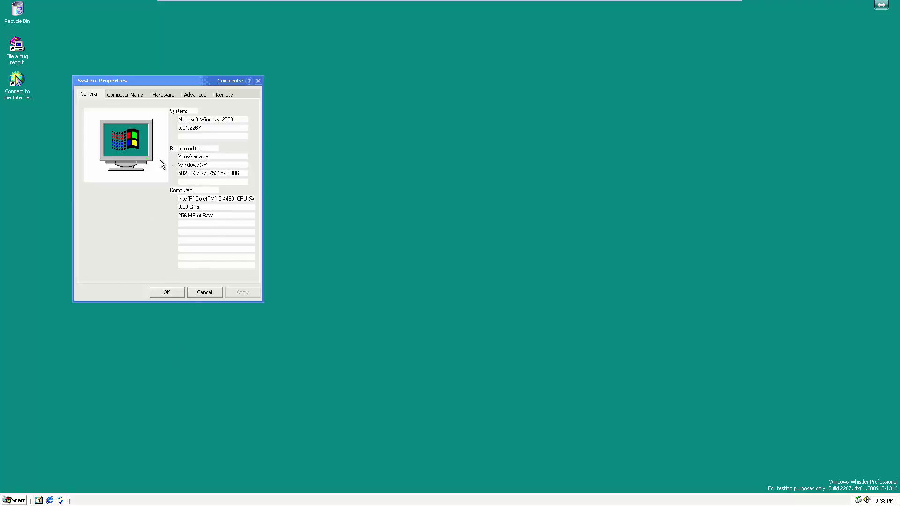
{"action": "left_click", "coordinate": [167, 296]}
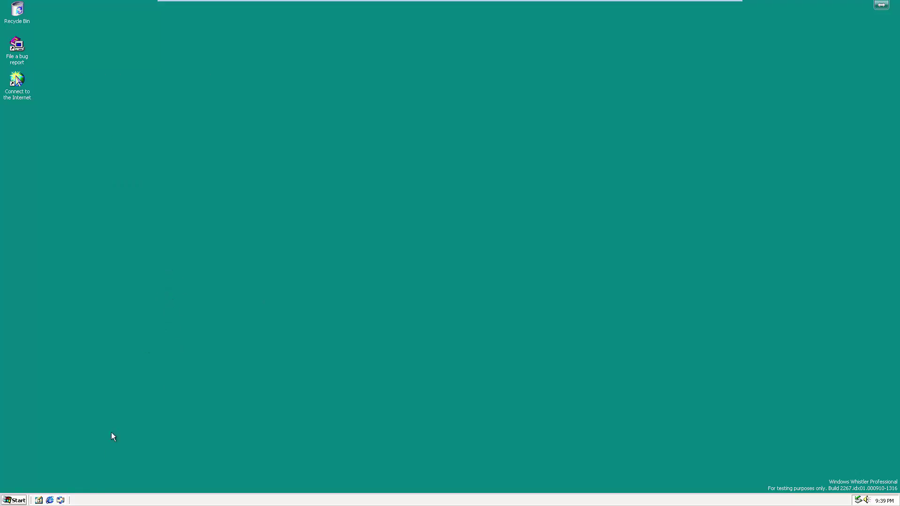
{"action": "left_click", "coordinate": [8, 501]}
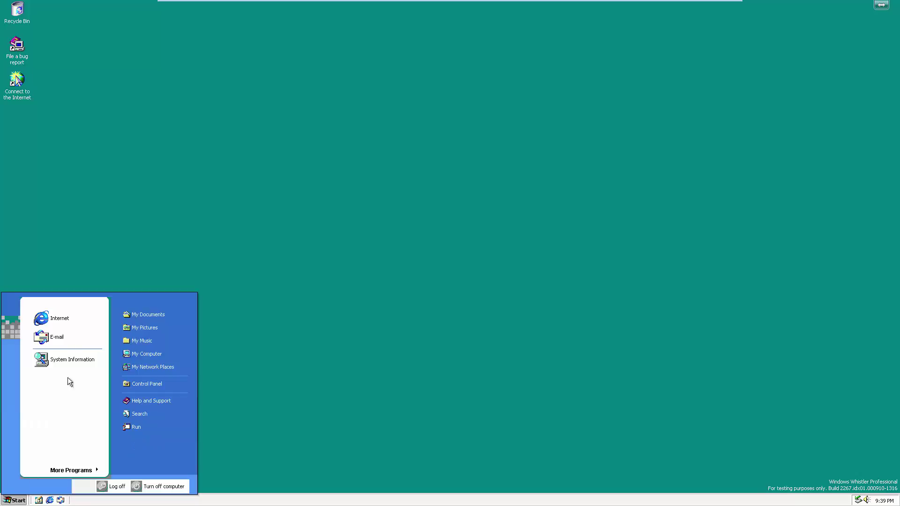
{"action": "left_click", "coordinate": [60, 318]}
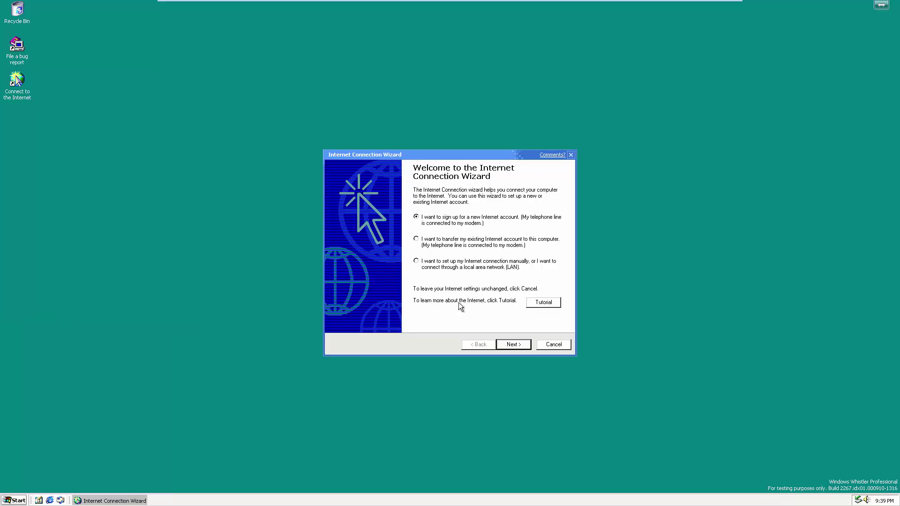
{"action": "left_click", "coordinate": [520, 345]}
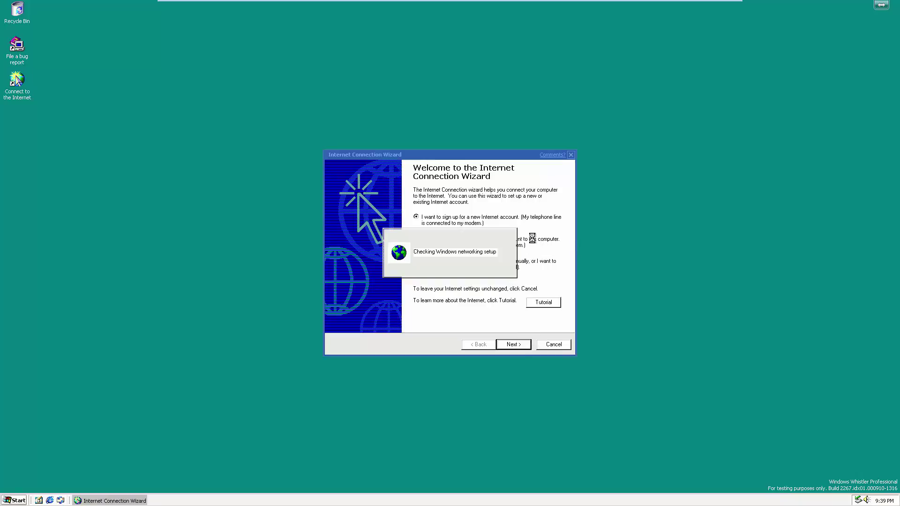
{"action": "left_click", "coordinate": [211, 179]}
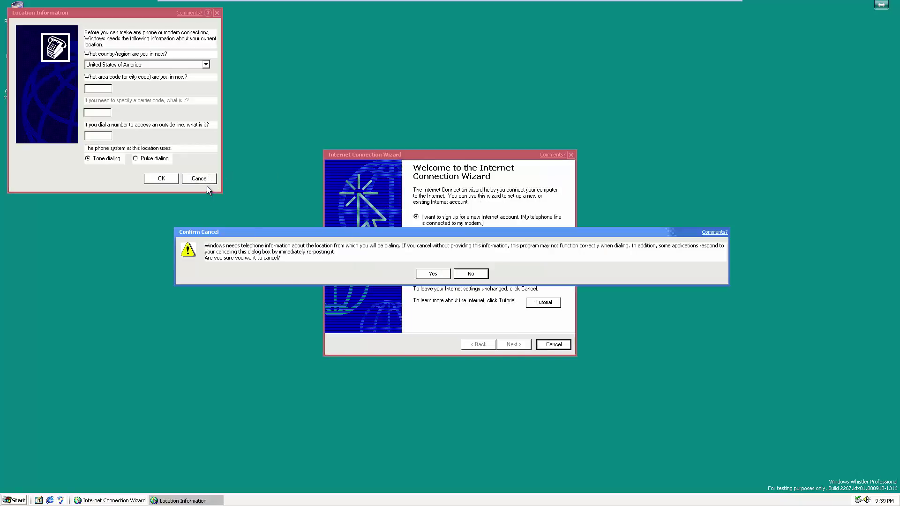
{"action": "left_click", "coordinate": [458, 276]}
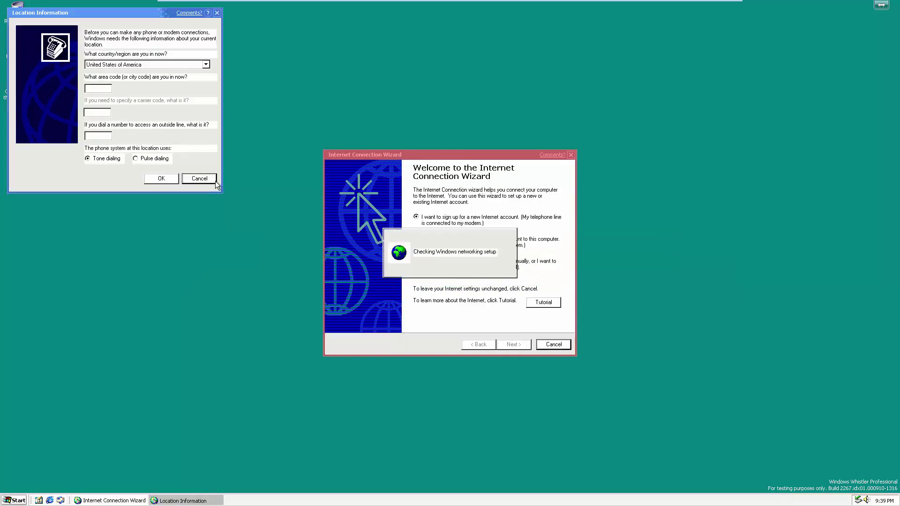
{"action": "left_click", "coordinate": [200, 179]}
{"action": "left_click", "coordinate": [433, 273]}
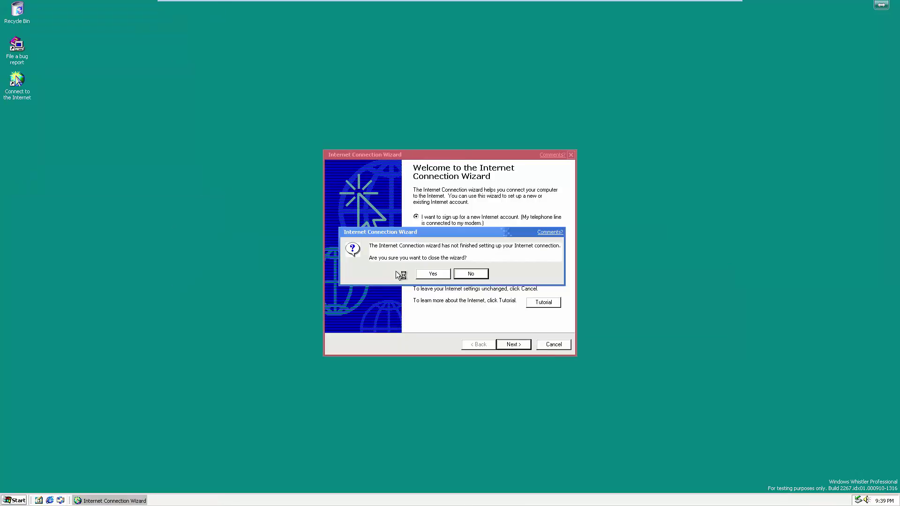
{"action": "left_click", "coordinate": [423, 277]}
Step: Run winver from C:\WINDOWS\system32 to see Version 5.1 (Build 2267), then dismiss it
{"action": "left_click", "coordinate": [10, 501]}
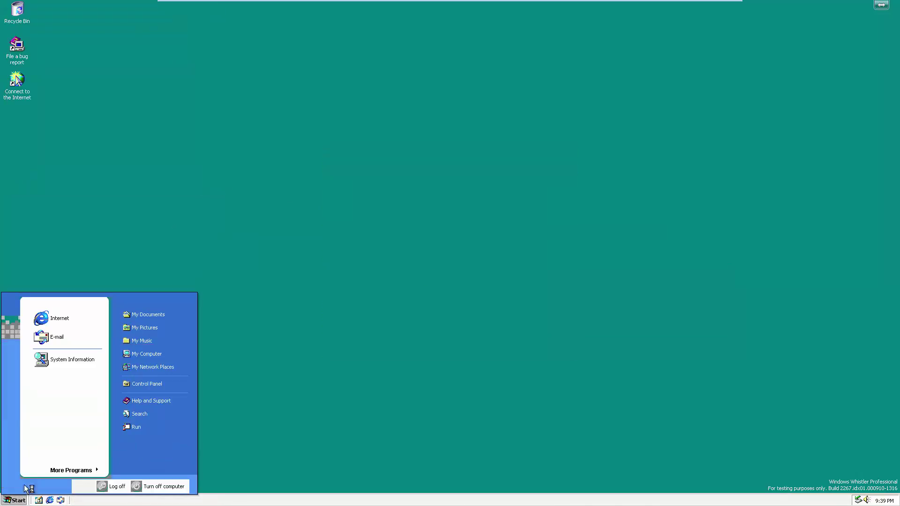
{"action": "left_click", "coordinate": [147, 356]}
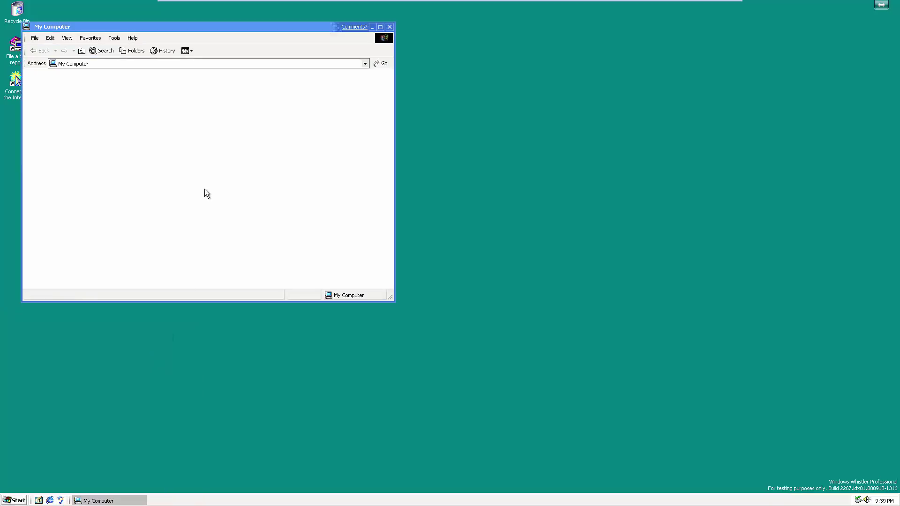
{"action": "double_click", "coordinate": [143, 123]}
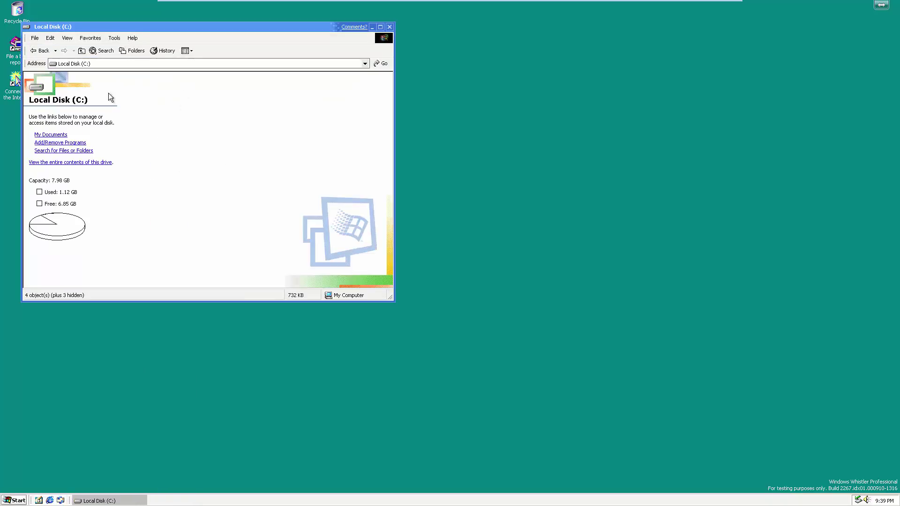
{"action": "left_click", "coordinate": [93, 162]}
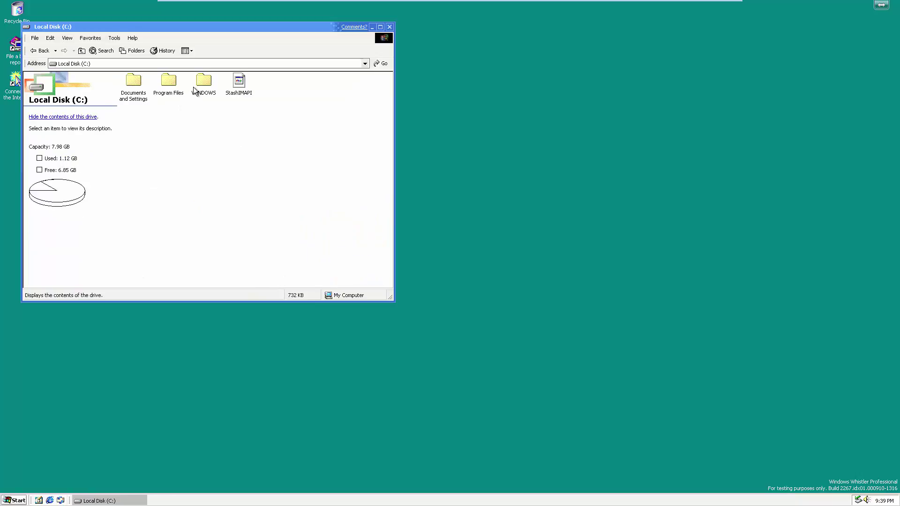
{"action": "double_click", "coordinate": [209, 78]}
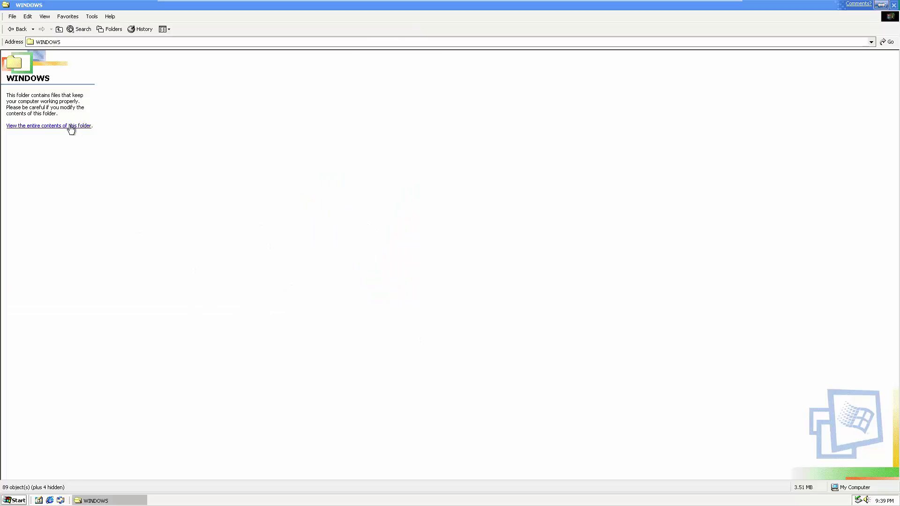
{"action": "left_click", "coordinate": [71, 126]}
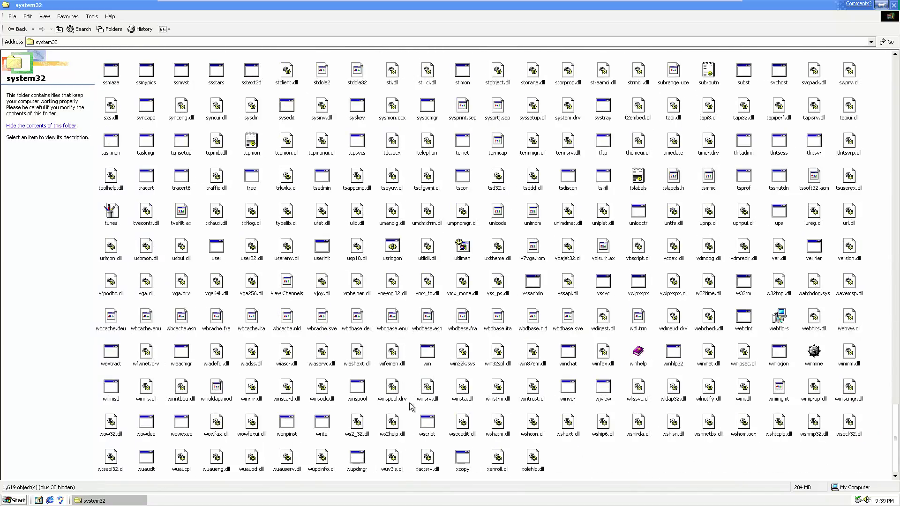
{"action": "double_click", "coordinate": [568, 395]}
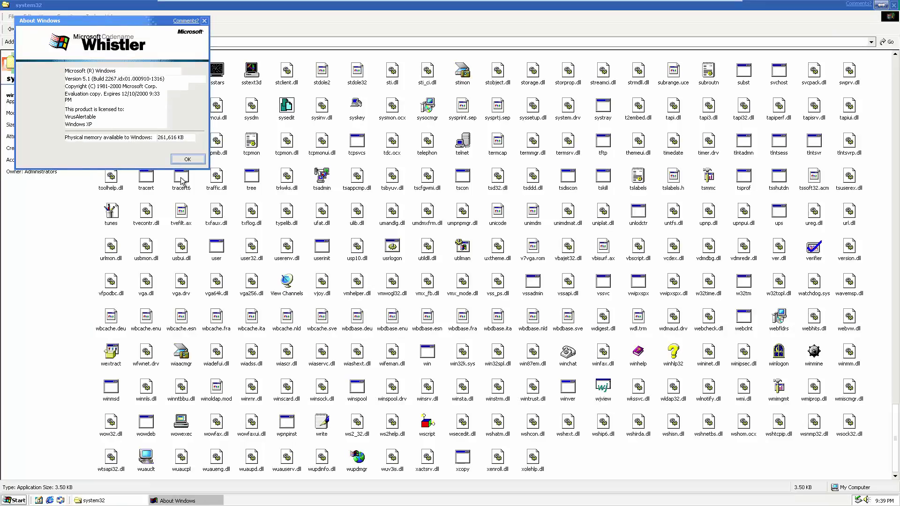
{"action": "left_click", "coordinate": [187, 159]}
Step: Close the system32 window and apply the Professional theme in Display Properties
{"action": "left_click", "coordinate": [894, 7]}
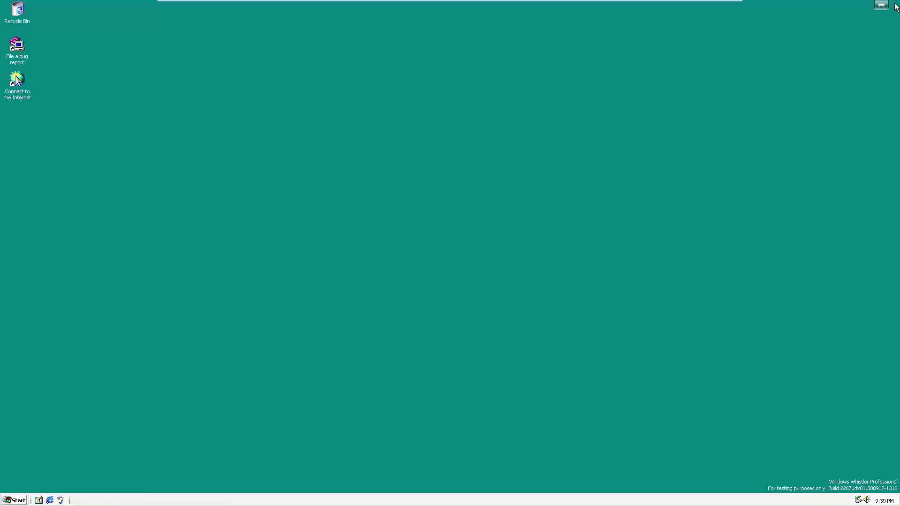
{"action": "right_click", "coordinate": [508, 306]}
{"action": "left_click", "coordinate": [525, 384]}
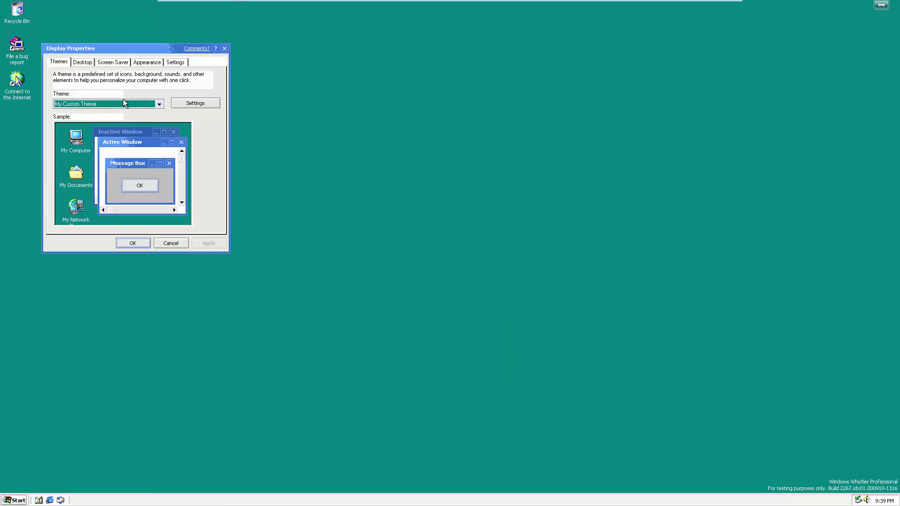
{"action": "left_click", "coordinate": [108, 103]}
{"action": "left_click", "coordinate": [97, 114]}
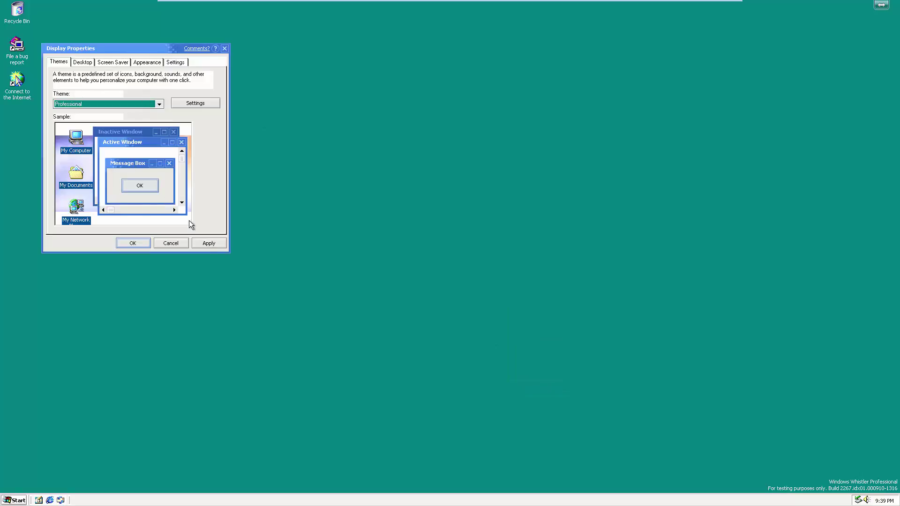
{"action": "left_click", "coordinate": [208, 243]}
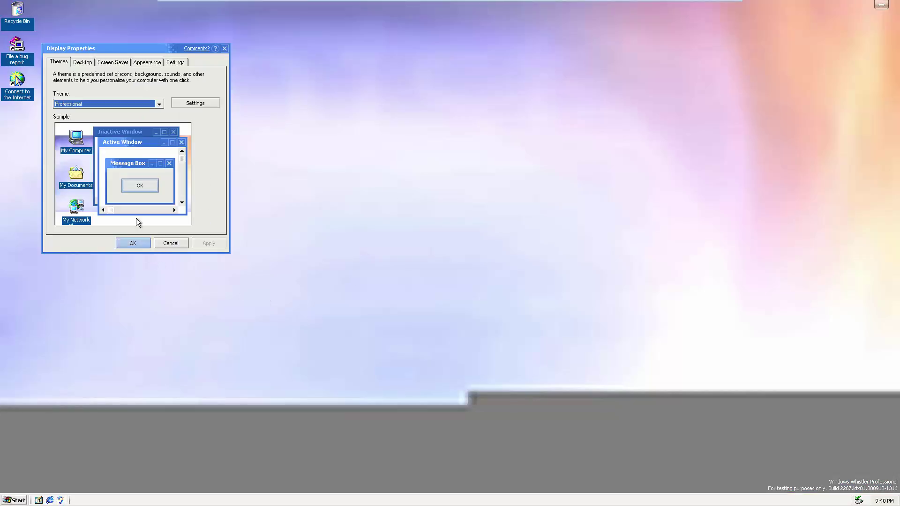
Step: Review the Desktop, Screen Saver and Appearance settings, keeping Professional as the visual style
{"action": "left_click", "coordinate": [85, 64]}
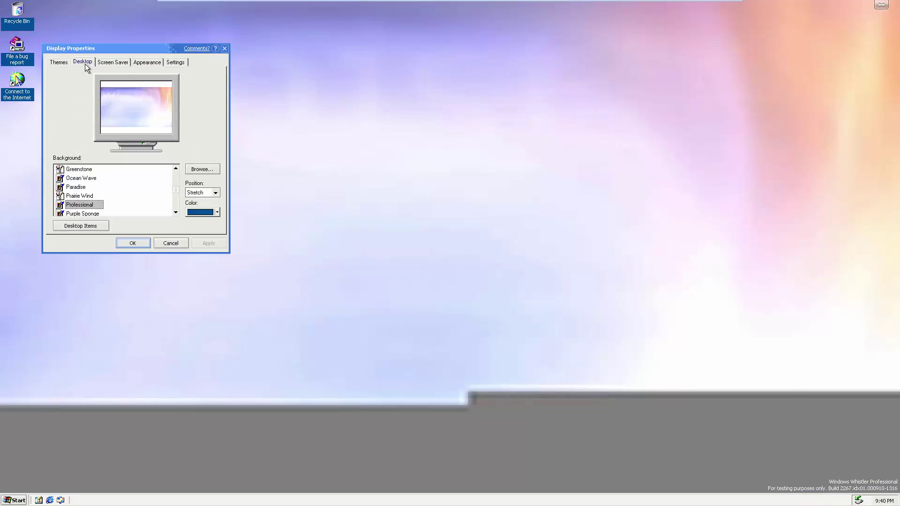
{"action": "left_click", "coordinate": [114, 63]}
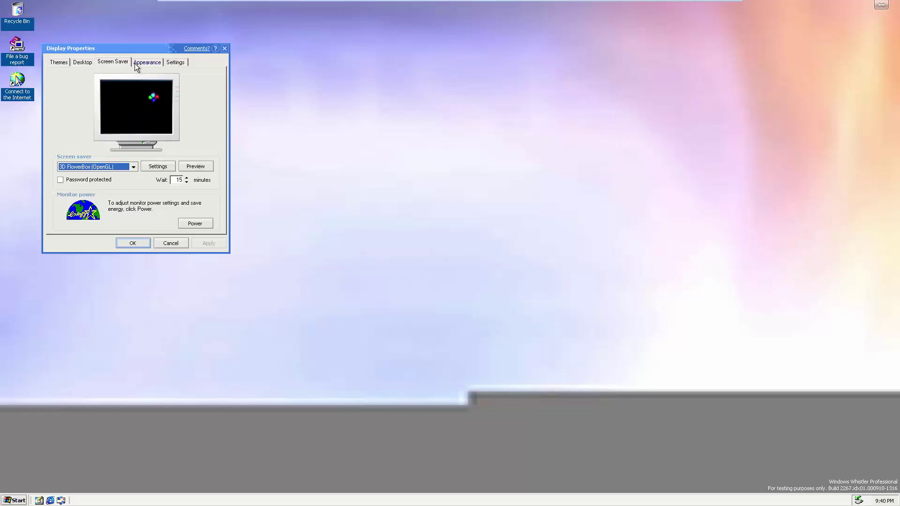
{"action": "left_click", "coordinate": [134, 63]}
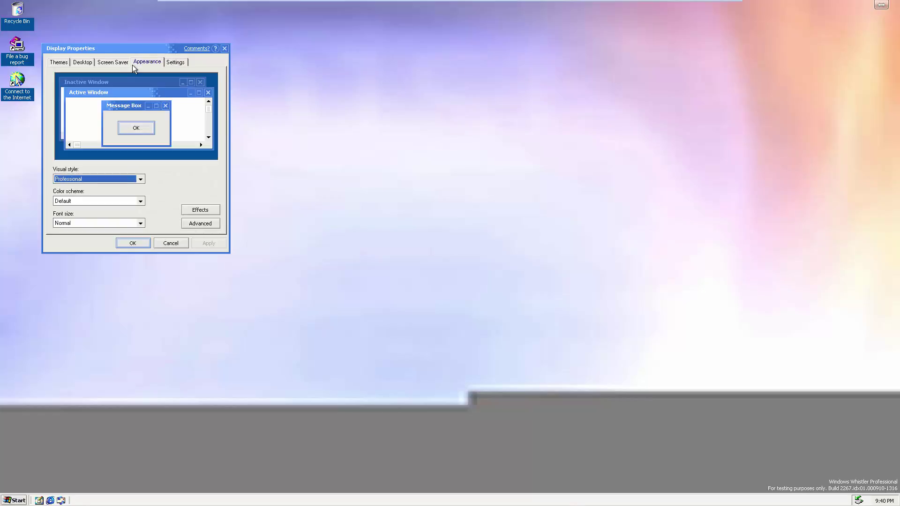
{"action": "left_click", "coordinate": [93, 224]}
{"action": "left_click", "coordinate": [93, 224]}
{"action": "left_click", "coordinate": [93, 199]}
{"action": "left_click", "coordinate": [93, 201]}
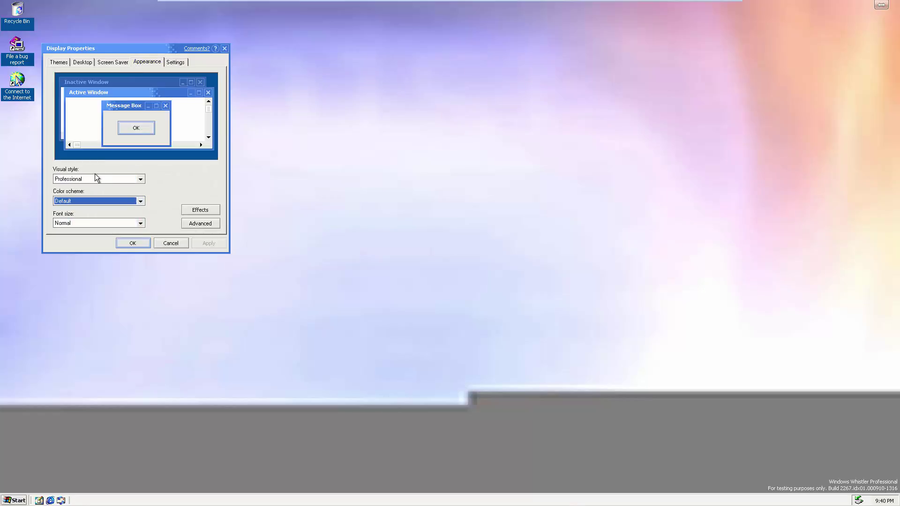
{"action": "left_click", "coordinate": [94, 181]}
{"action": "left_click", "coordinate": [95, 182]}
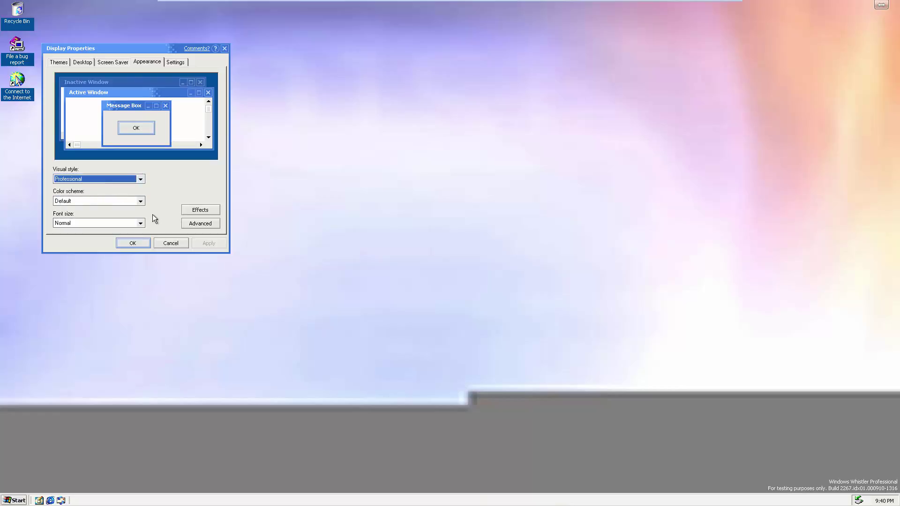
Step: Enable ClearType font smoothing and the Fade menu transition in Effects, then recentre the window
{"action": "left_click", "coordinate": [190, 212]}
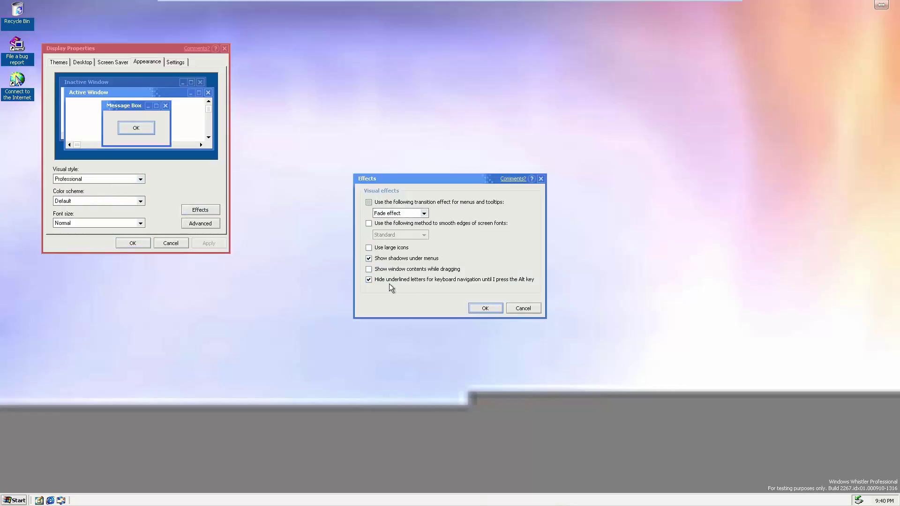
{"action": "left_click", "coordinate": [368, 224]}
{"action": "left_click", "coordinate": [387, 235]}
{"action": "left_click", "coordinate": [407, 248]}
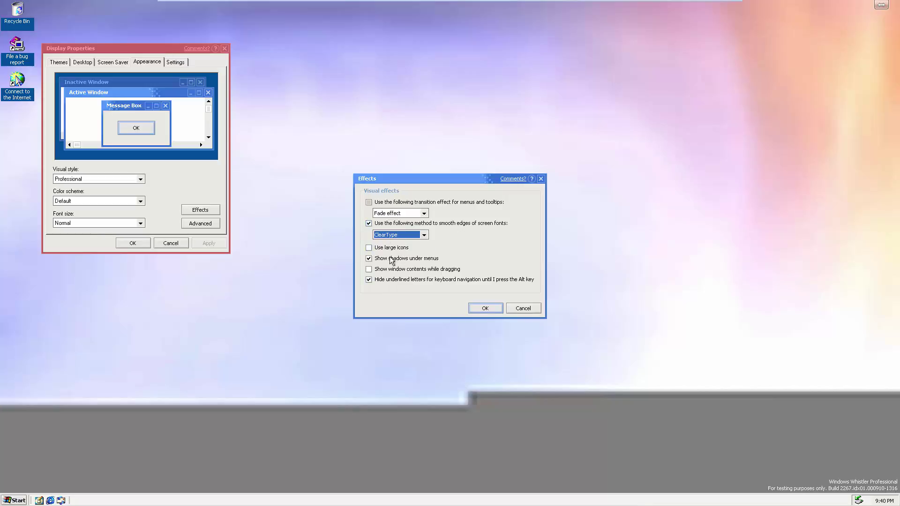
{"action": "left_click", "coordinate": [404, 208]}
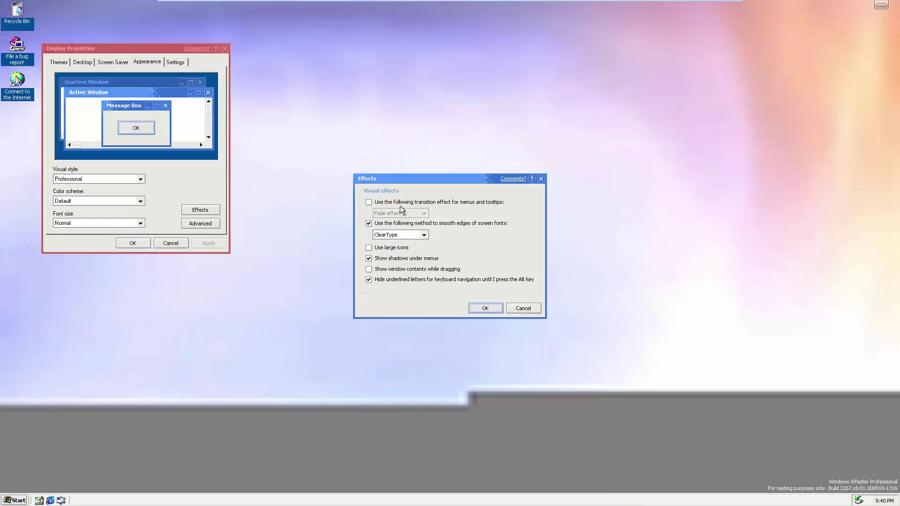
{"action": "left_click", "coordinate": [403, 202]}
{"action": "left_click", "coordinate": [404, 213]}
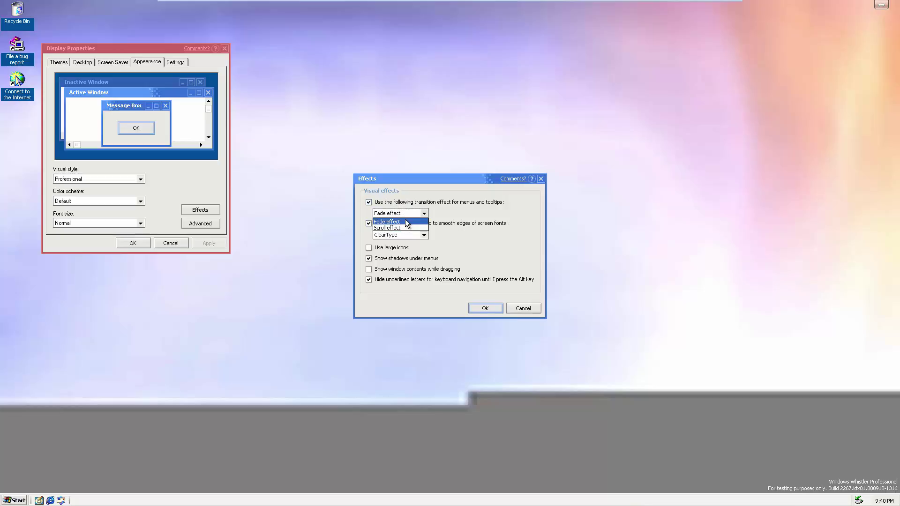
{"action": "left_click", "coordinate": [405, 223]}
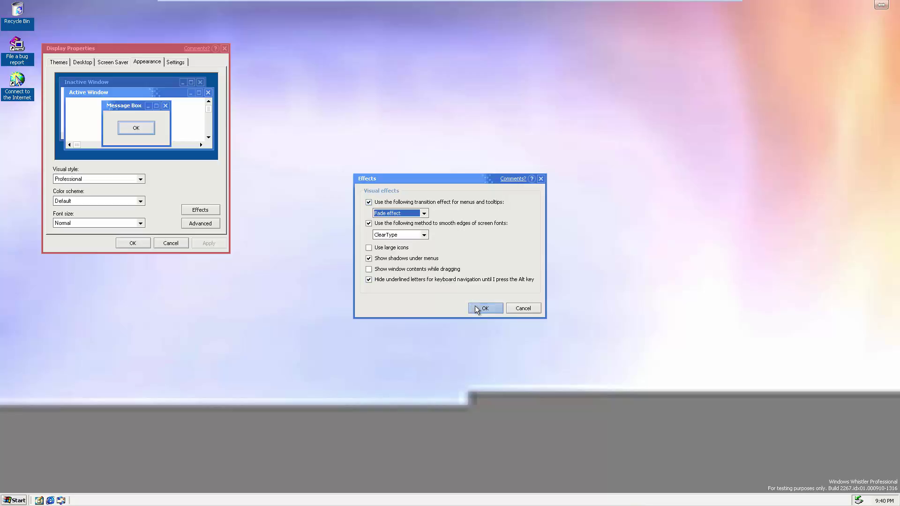
{"action": "left_click", "coordinate": [474, 305]}
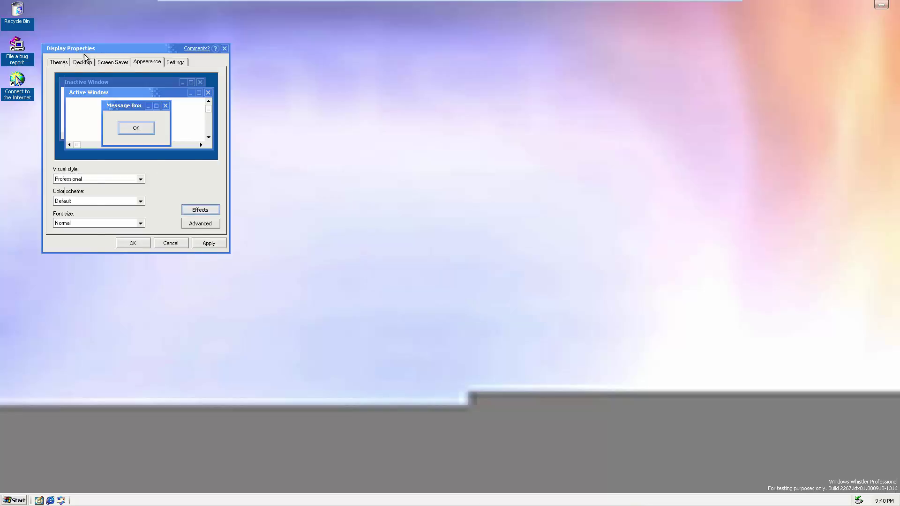
{"action": "left_click_drag", "start_coordinate": [78, 50], "coordinate": [385, 178]}
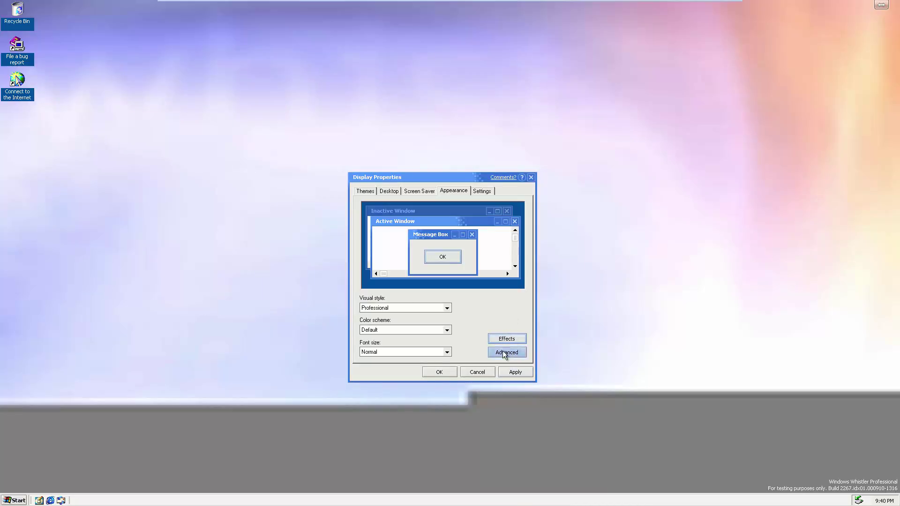
Step: Apply the display settings, then open and close the File a bug report form
{"action": "left_click", "coordinate": [500, 373]}
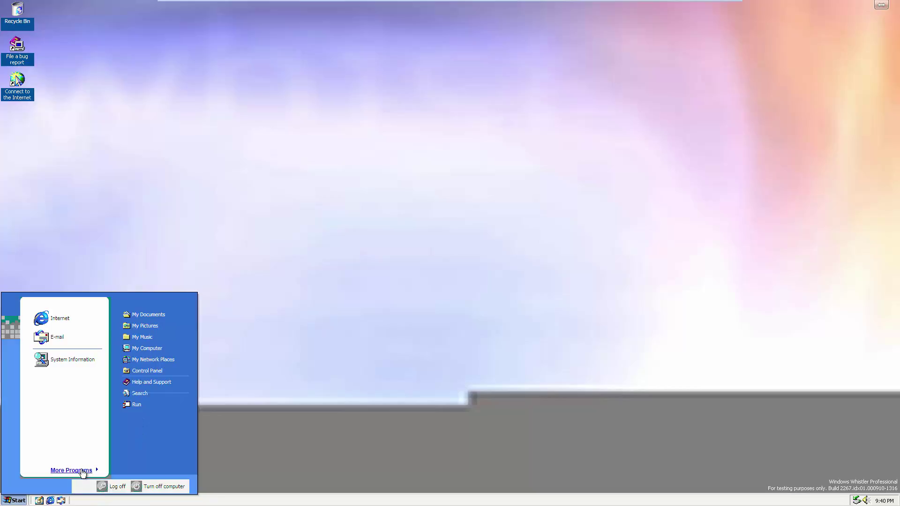
{"action": "left_click", "coordinate": [142, 251]}
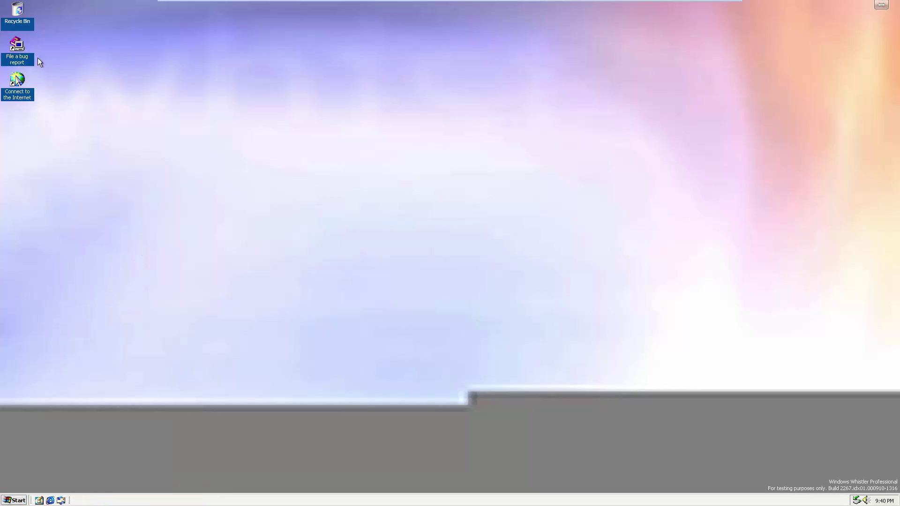
{"action": "double_click", "coordinate": [17, 47]}
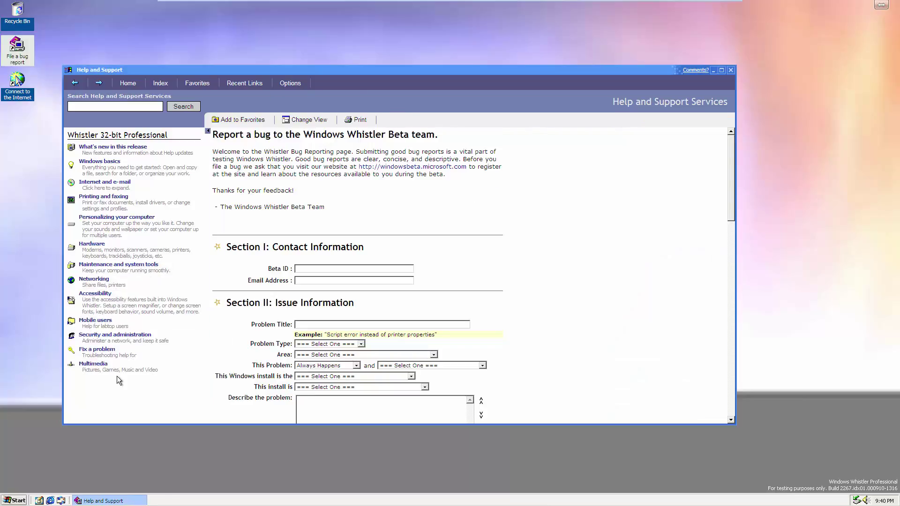
{"action": "left_click", "coordinate": [729, 70]}
{"action": "left_click", "coordinate": [18, 501]}
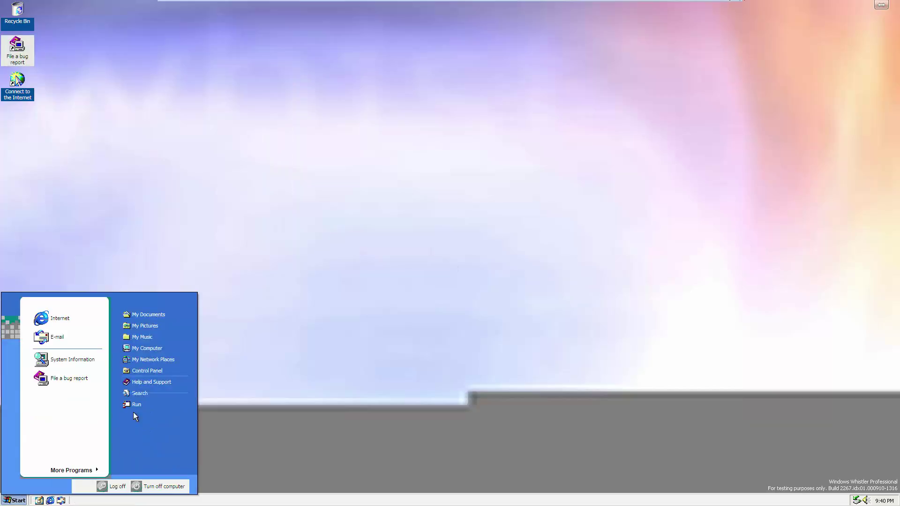
Step: Maximize Control Panel, view and close User Accounts, and switch to Classic view
{"action": "left_click", "coordinate": [147, 371]}
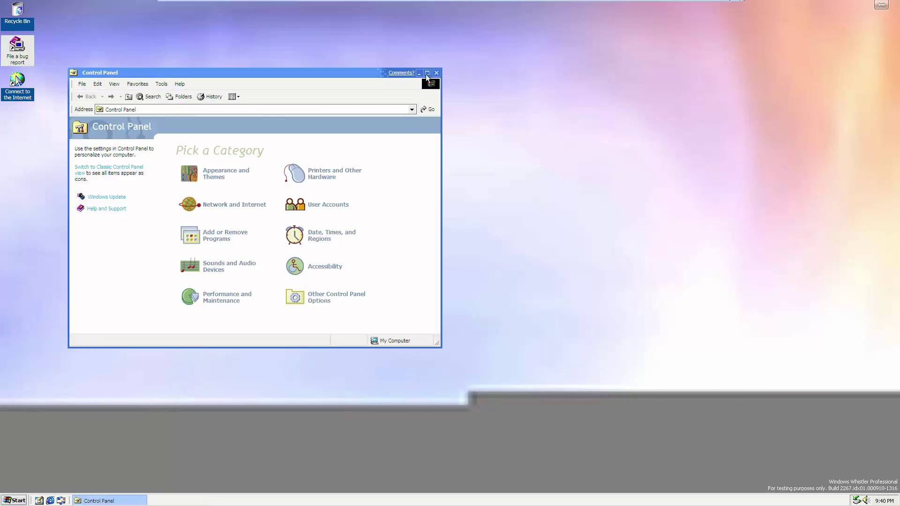
{"action": "left_click", "coordinate": [427, 73]}
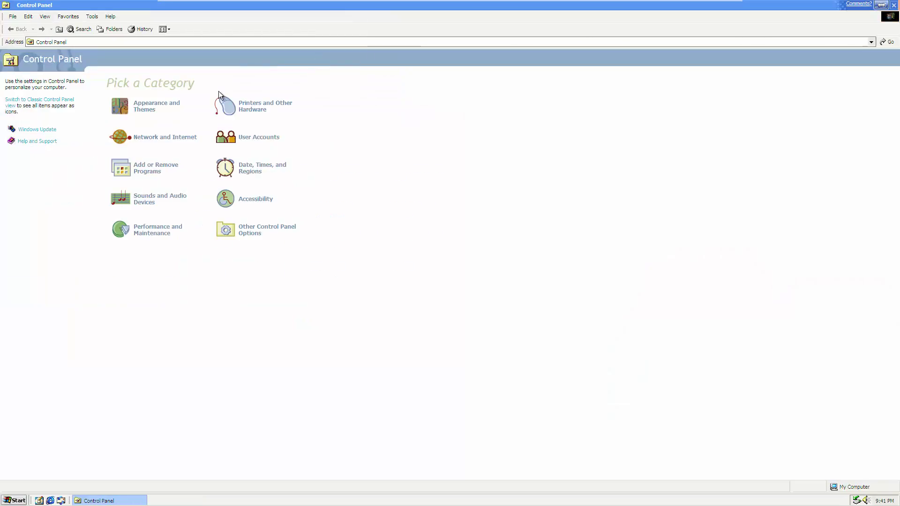
{"action": "left_click", "coordinate": [227, 137]}
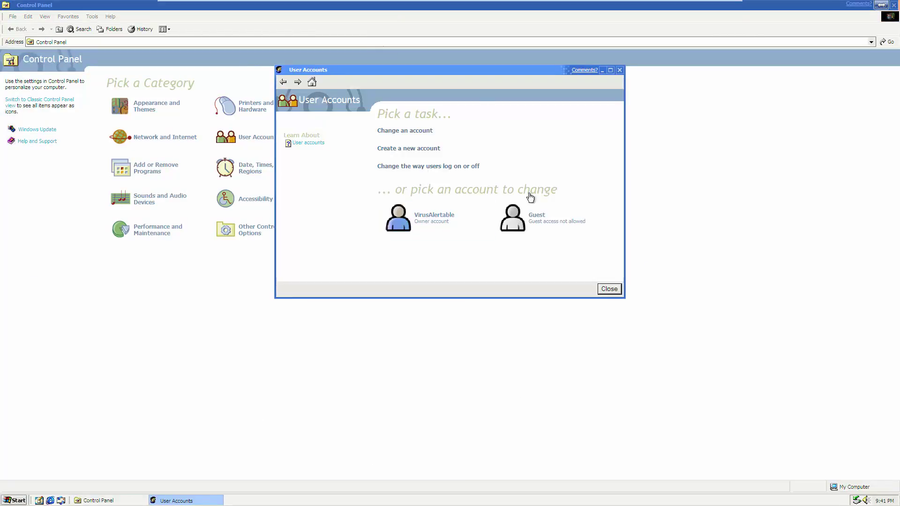
{"action": "left_click", "coordinate": [620, 70]}
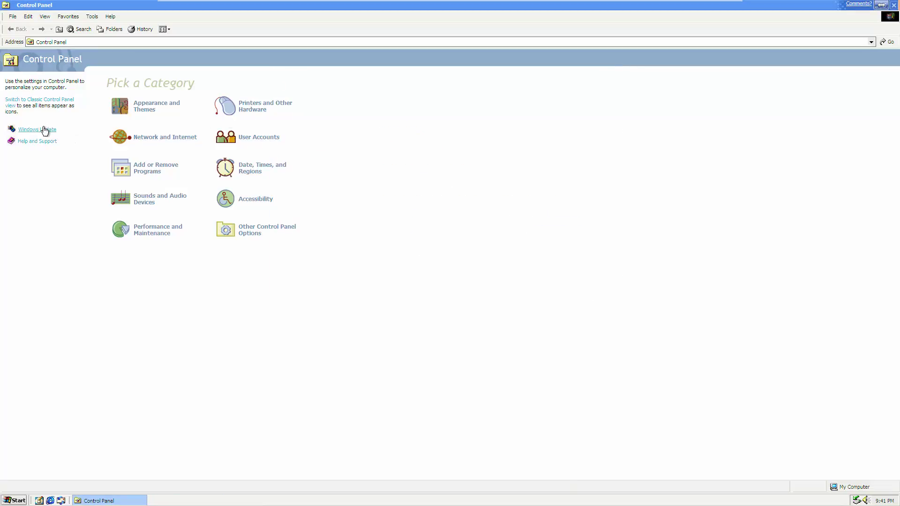
{"action": "left_click", "coordinate": [41, 100]}
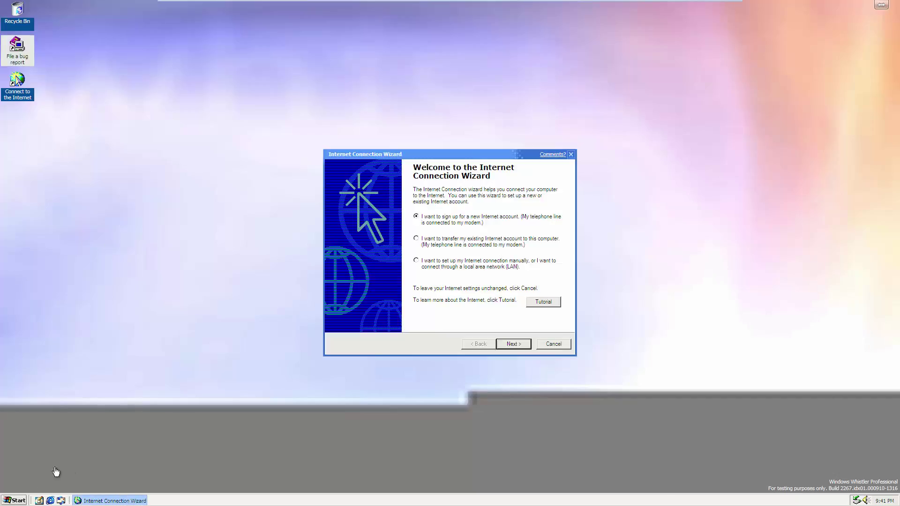
Step: Set up the Internet connection manually over a LAN, declining a mail account
{"action": "left_click", "coordinate": [447, 266]}
{"action": "left_click", "coordinate": [517, 348]}
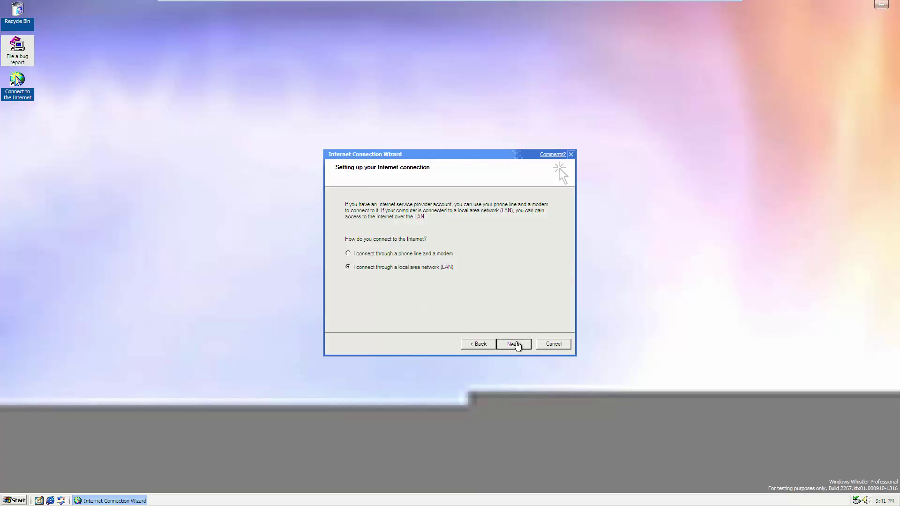
{"action": "left_click", "coordinate": [515, 344]}
{"action": "left_click", "coordinate": [516, 344]}
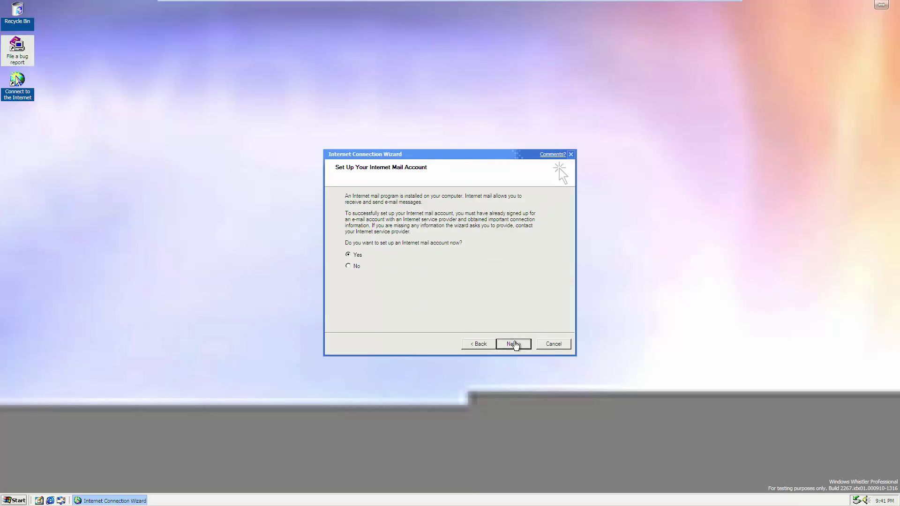
{"action": "left_click", "coordinate": [349, 266]}
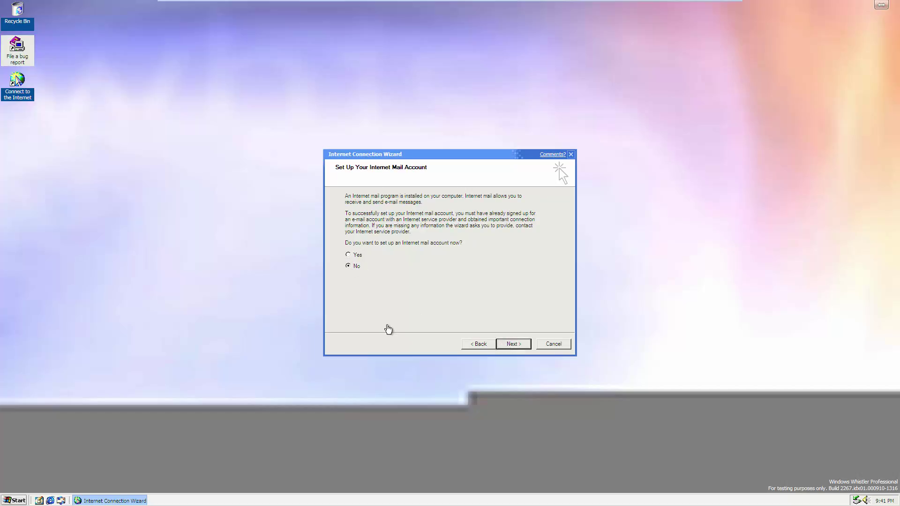